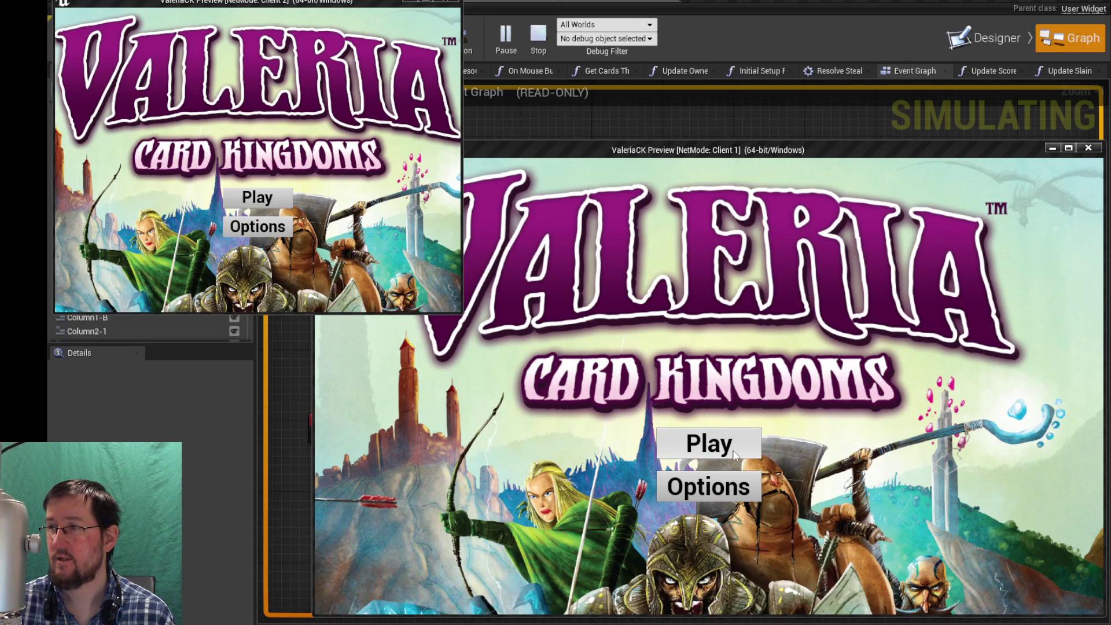
Step: In Client 1's options, set Monk as the rank 1 card and Mercenary as rank 3
{"action": "left_click", "coordinate": [739, 497]}
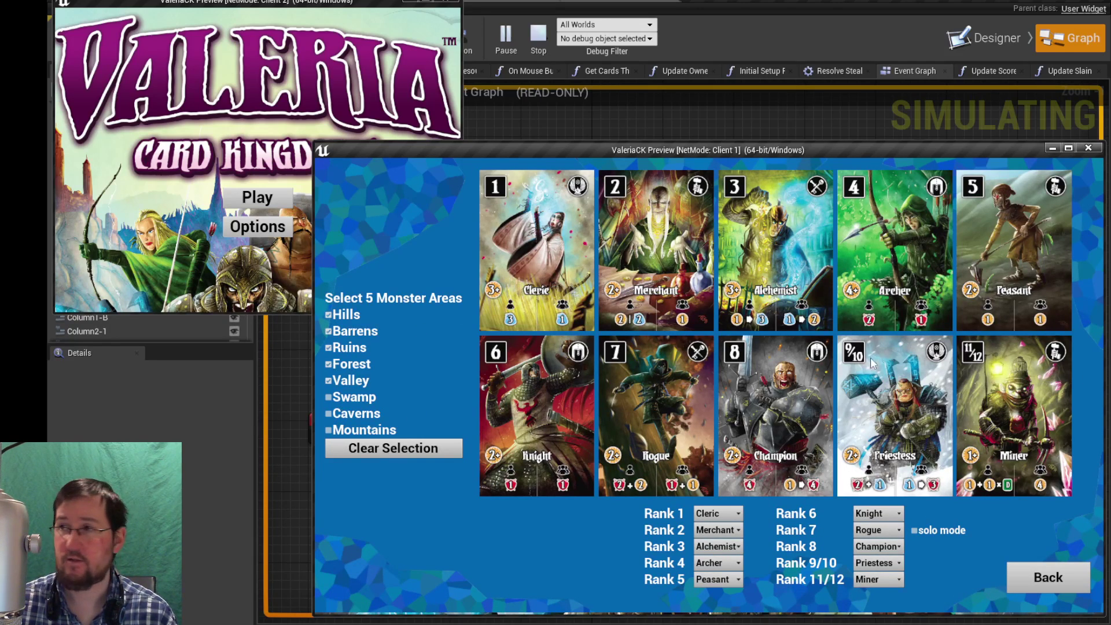
{"action": "left_click", "coordinate": [718, 514]}
{"action": "left_click", "coordinate": [719, 544]}
{"action": "left_click", "coordinate": [719, 547]}
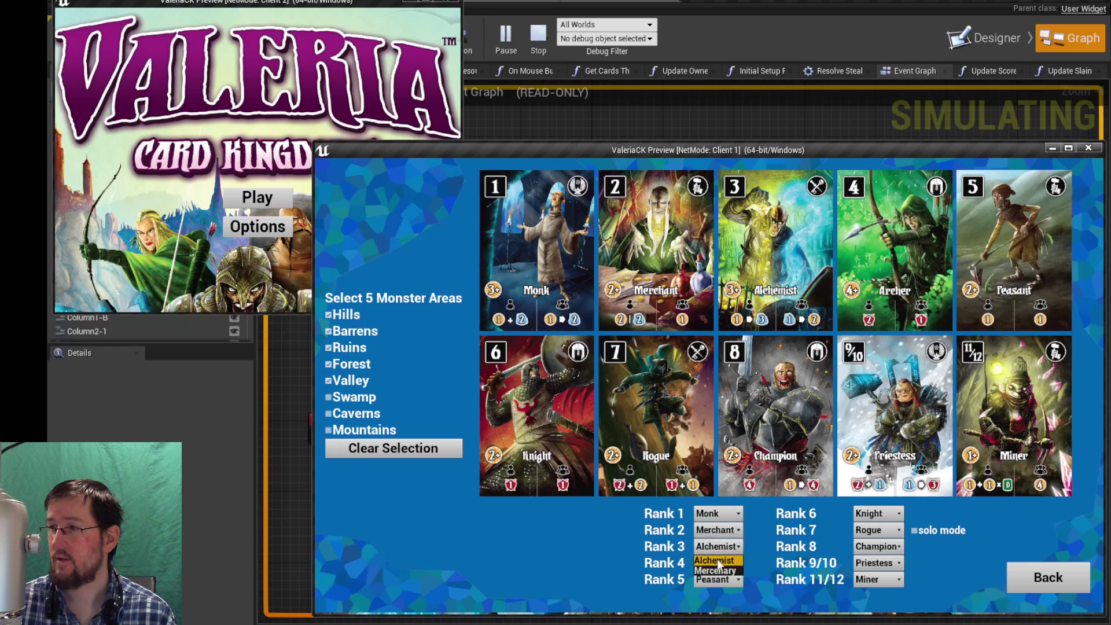
{"action": "left_click", "coordinate": [717, 573]}
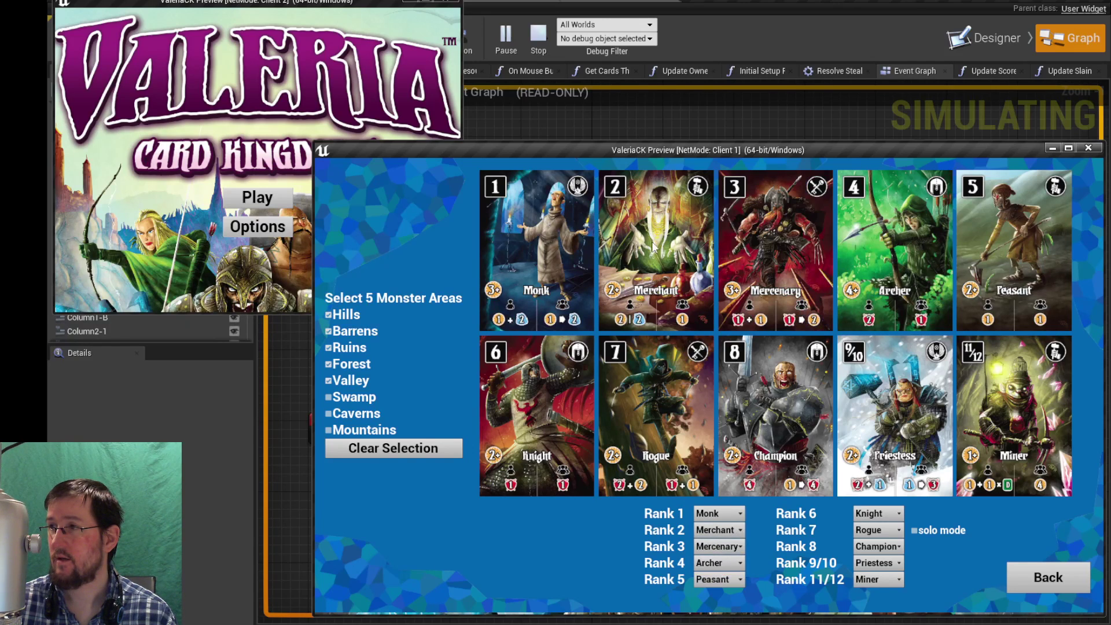
Step: Replace Hills and Barrens with Caverns and Mountains as monster areas, then return to the title menu
{"action": "left_click", "coordinate": [328, 331]}
{"action": "left_click", "coordinate": [329, 314]}
{"action": "left_click", "coordinate": [332, 414]}
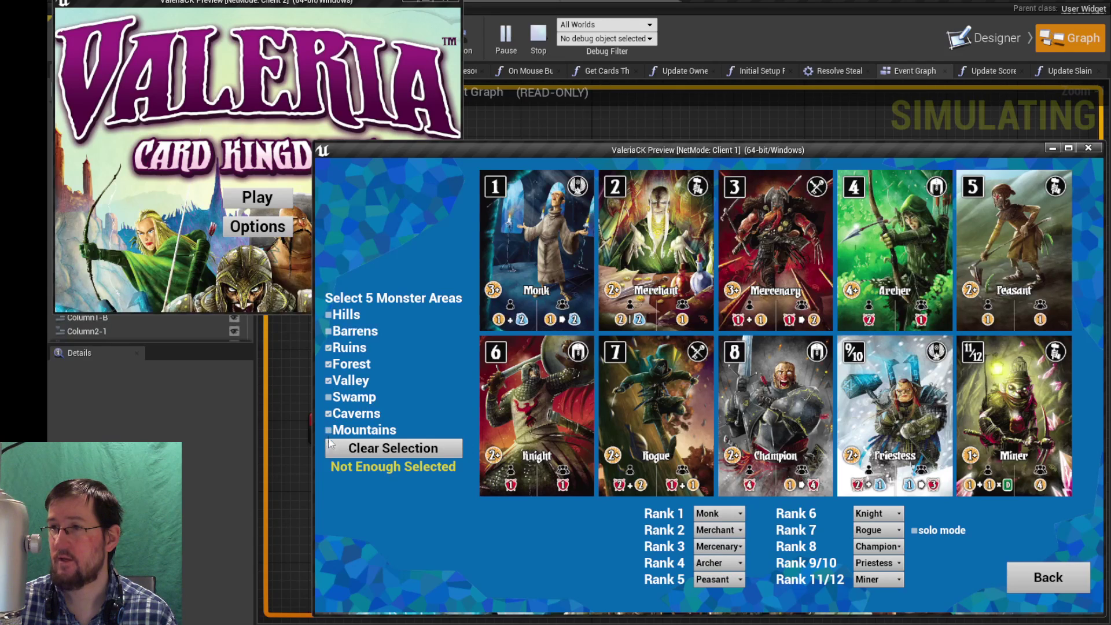
{"action": "left_click", "coordinate": [328, 431]}
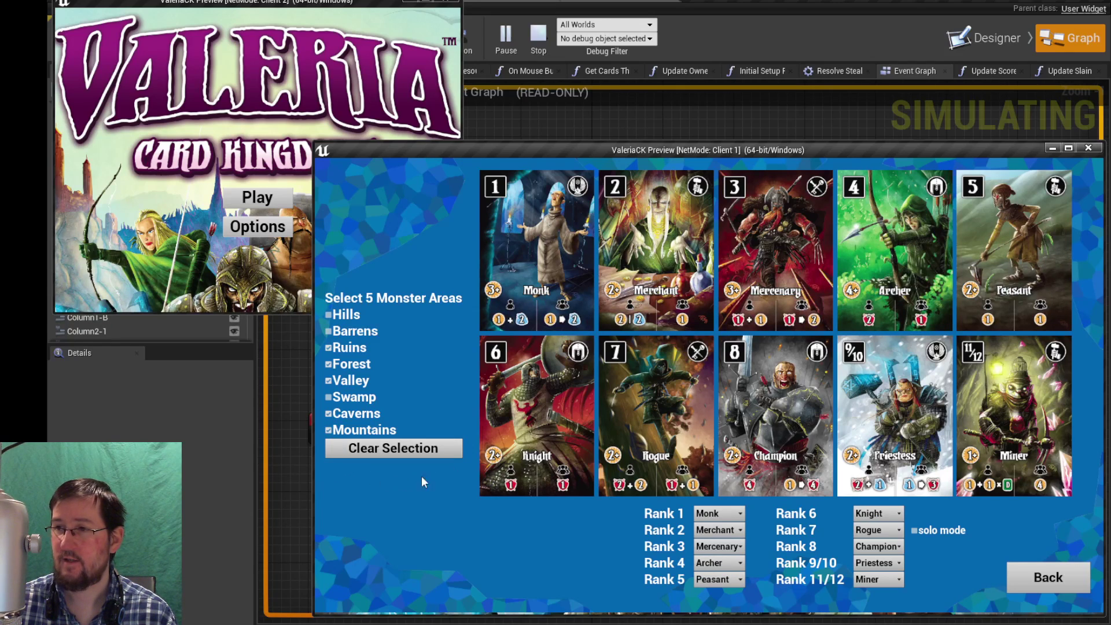
{"action": "left_click", "coordinate": [1043, 585]}
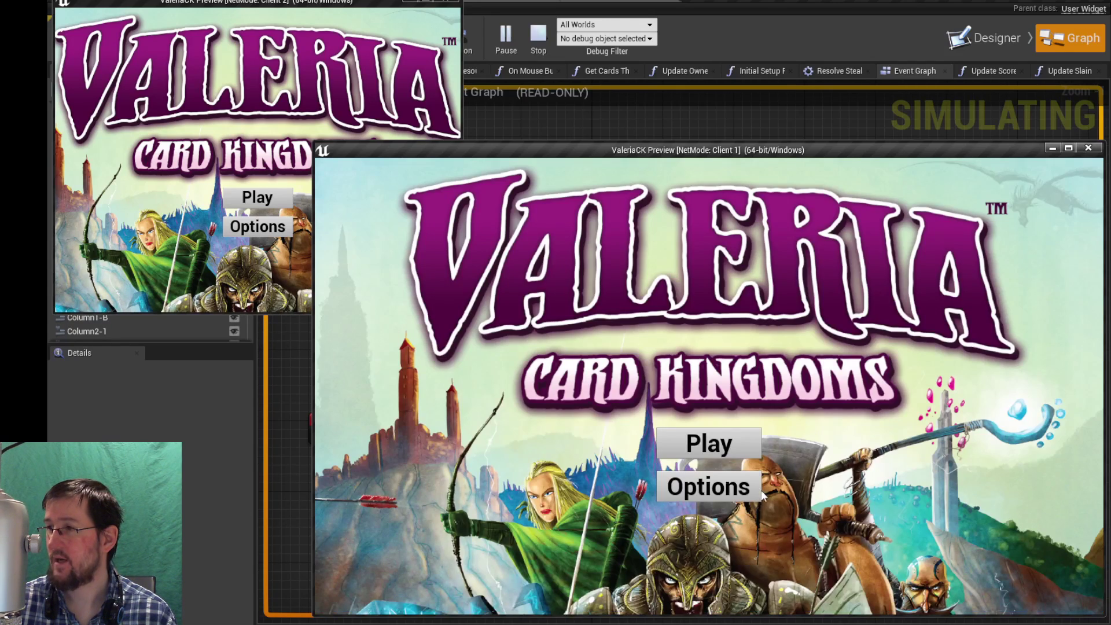
Step: Start the game on Client 1 and open Client 2's options screen
{"action": "left_click", "coordinate": [736, 443]}
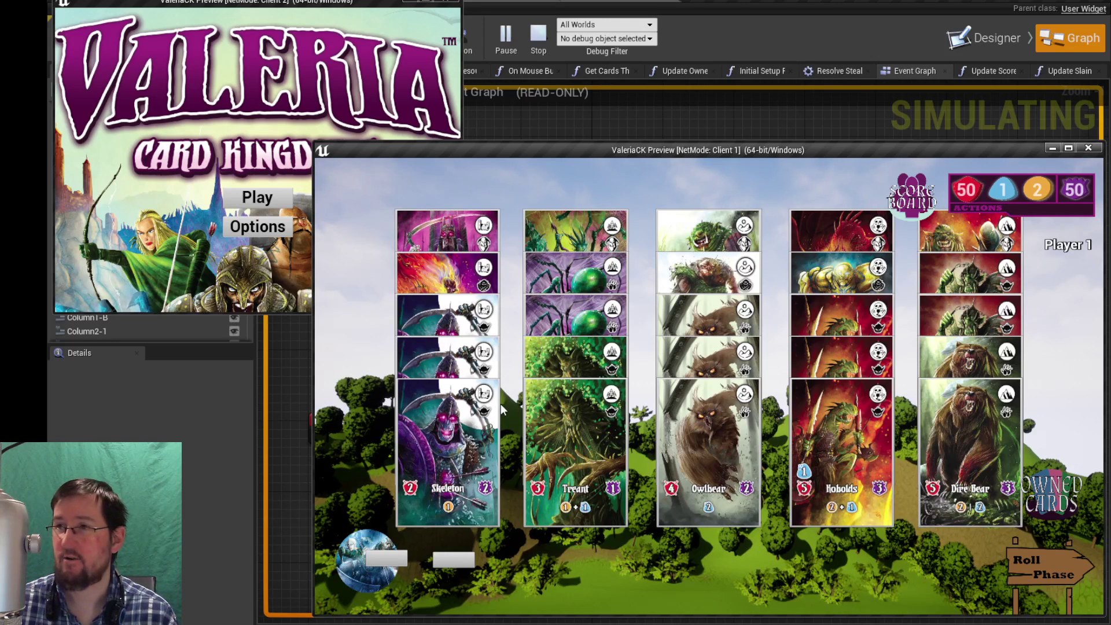
{"action": "left_click", "coordinate": [287, 277]}
{"action": "left_click", "coordinate": [273, 230]}
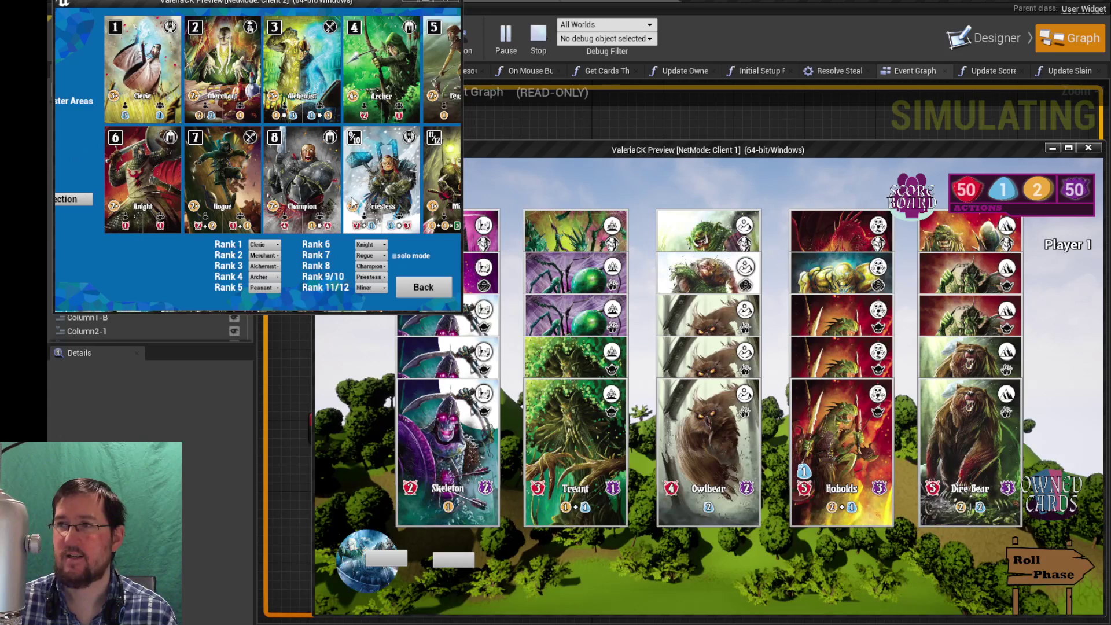
Step: Widen Client 2's window to view all options, return it to the title menu and narrow it
{"action": "left_click_drag", "start_coordinate": [467, 193], "coordinate": [602, 193]}
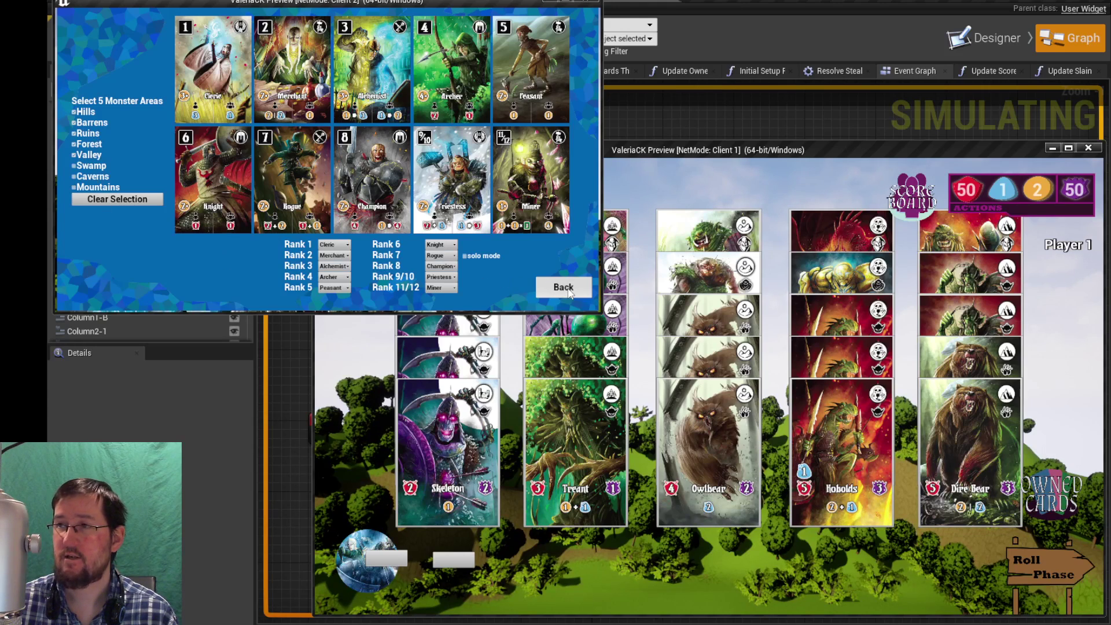
{"action": "left_click", "coordinate": [538, 286]}
{"action": "left_click_drag", "start_coordinate": [602, 135], "coordinate": [501, 134]}
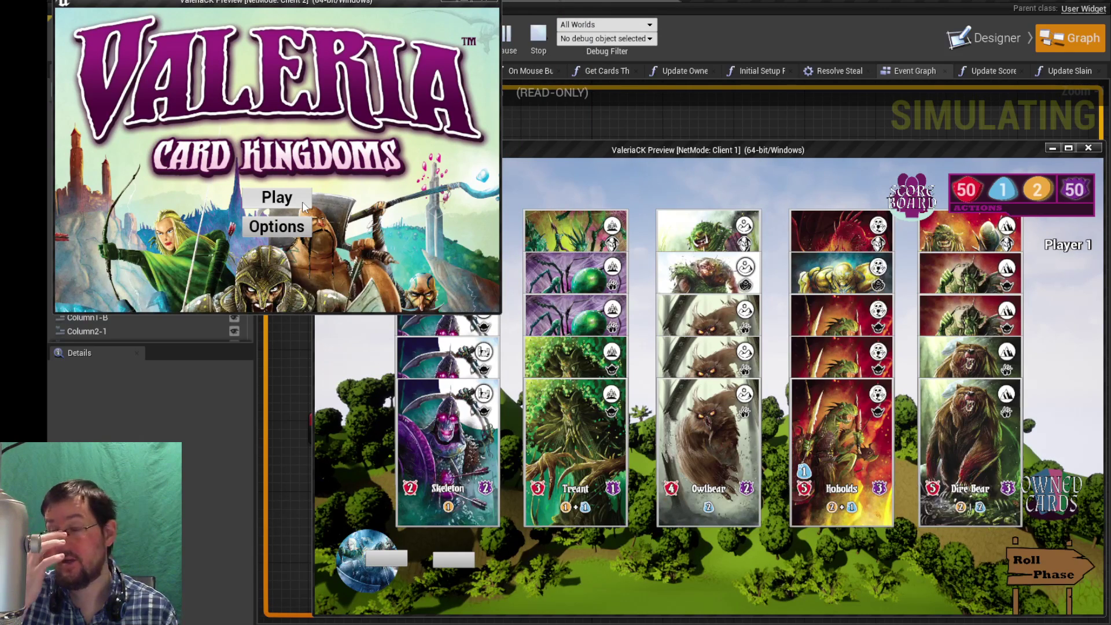
Step: Join Client 2 into the match, check Client 1's Score Board, then show Client 2's monster board
{"action": "left_click", "coordinate": [302, 201]}
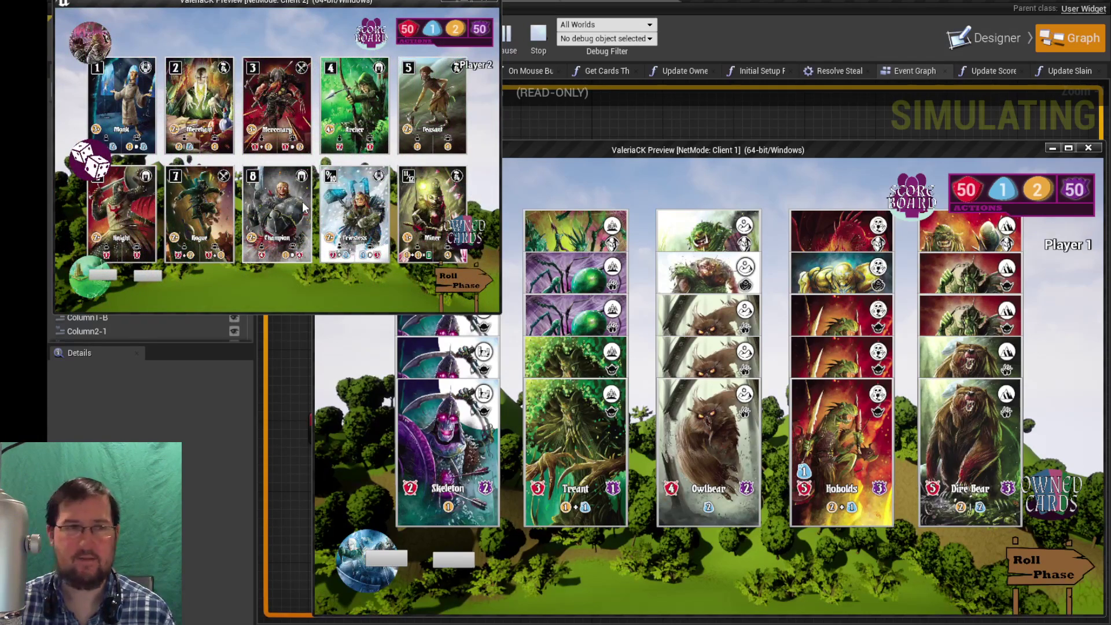
{"action": "mouse_move", "coordinate": [304, 203]}
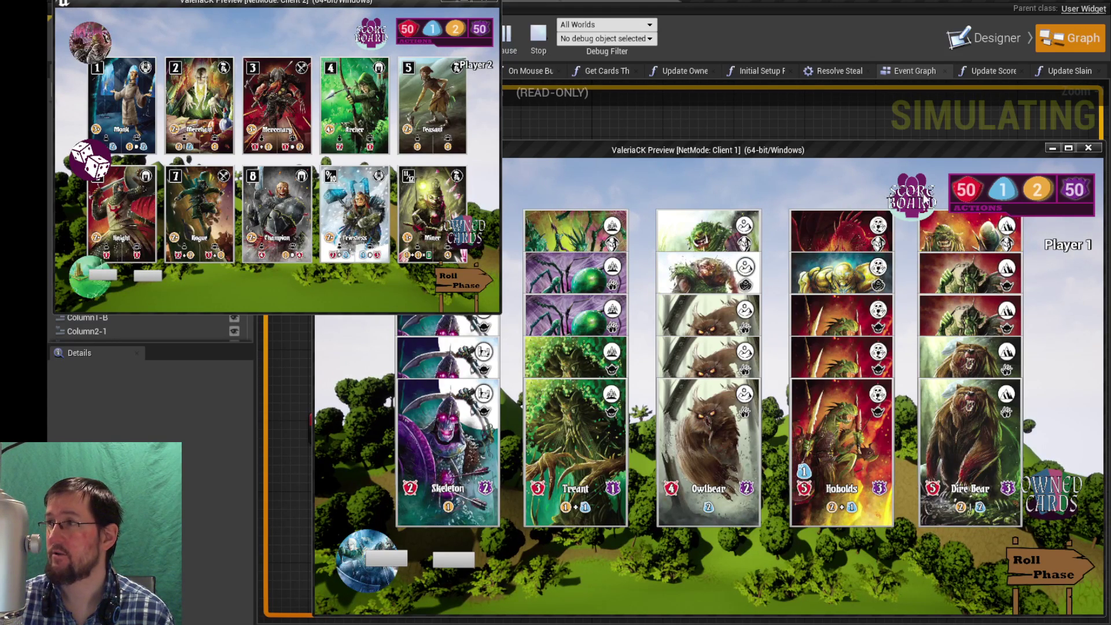
{"action": "left_click", "coordinate": [916, 203]}
{"action": "left_click", "coordinate": [915, 204]}
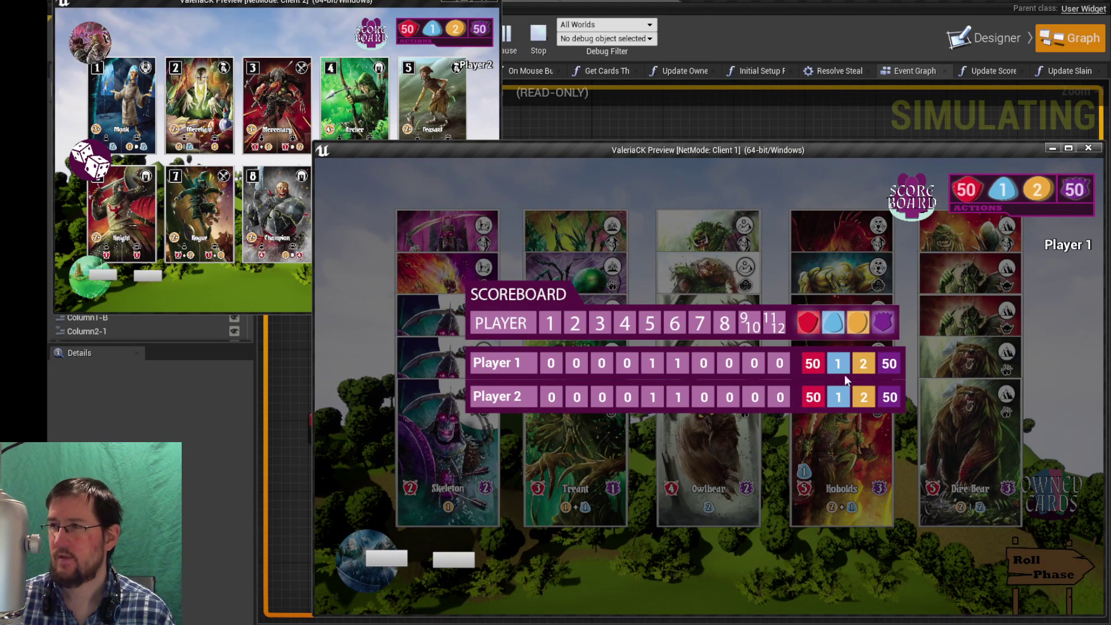
{"action": "left_click", "coordinate": [374, 374]}
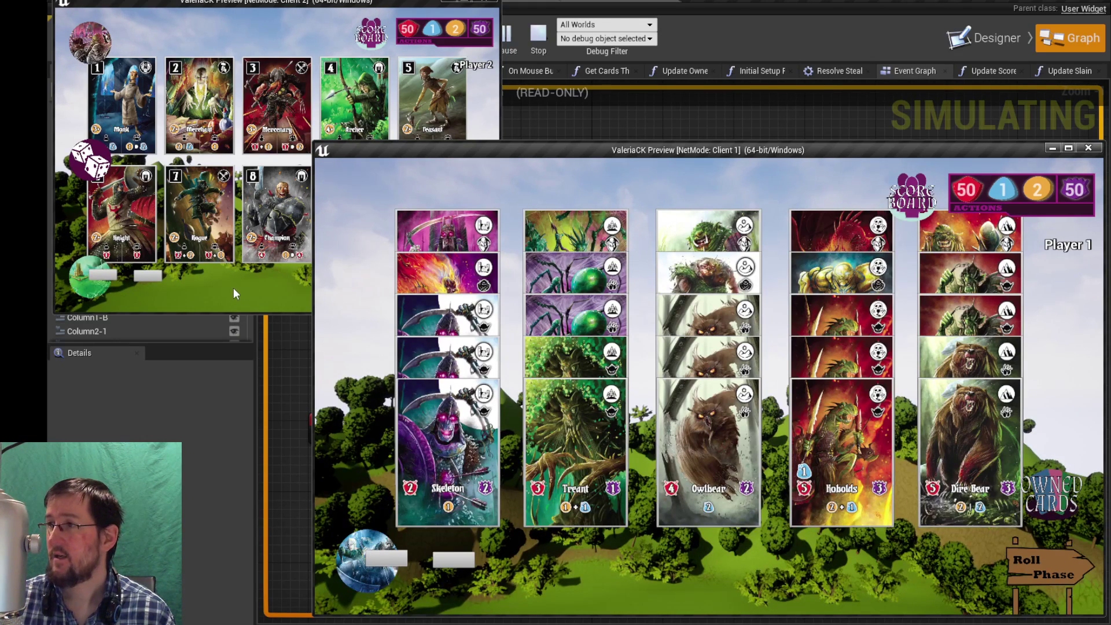
{"action": "left_click", "coordinate": [87, 35]}
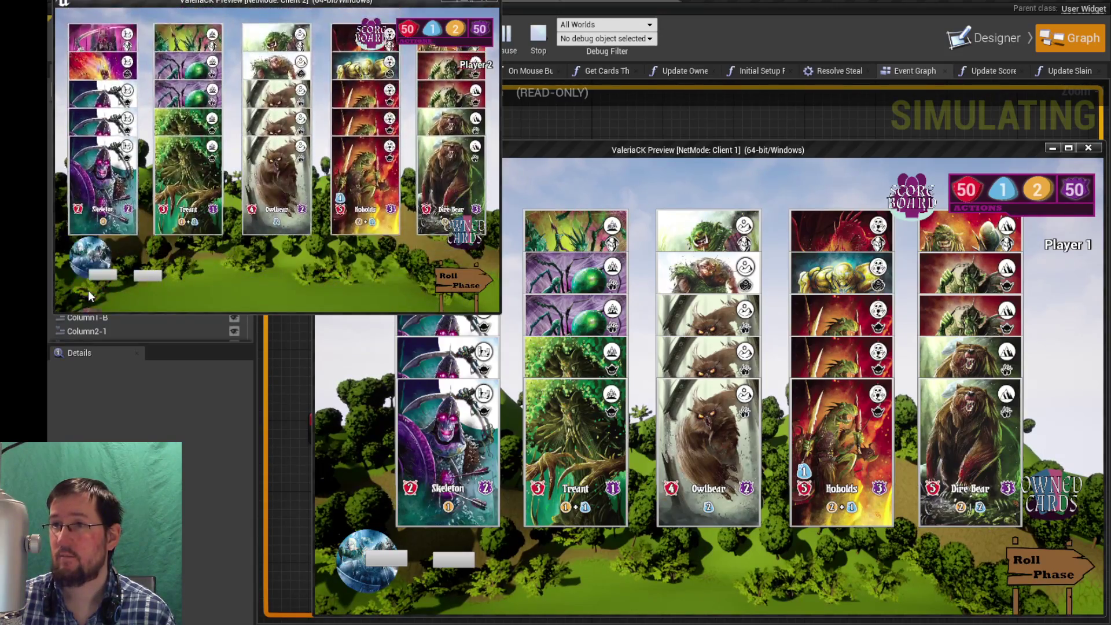
Step: Browse both players' citizen and domain cards, then return Player 1 to the monster board
{"action": "left_click", "coordinate": [88, 290]}
{"action": "left_click", "coordinate": [84, 293]}
{"action": "left_click", "coordinate": [363, 582]}
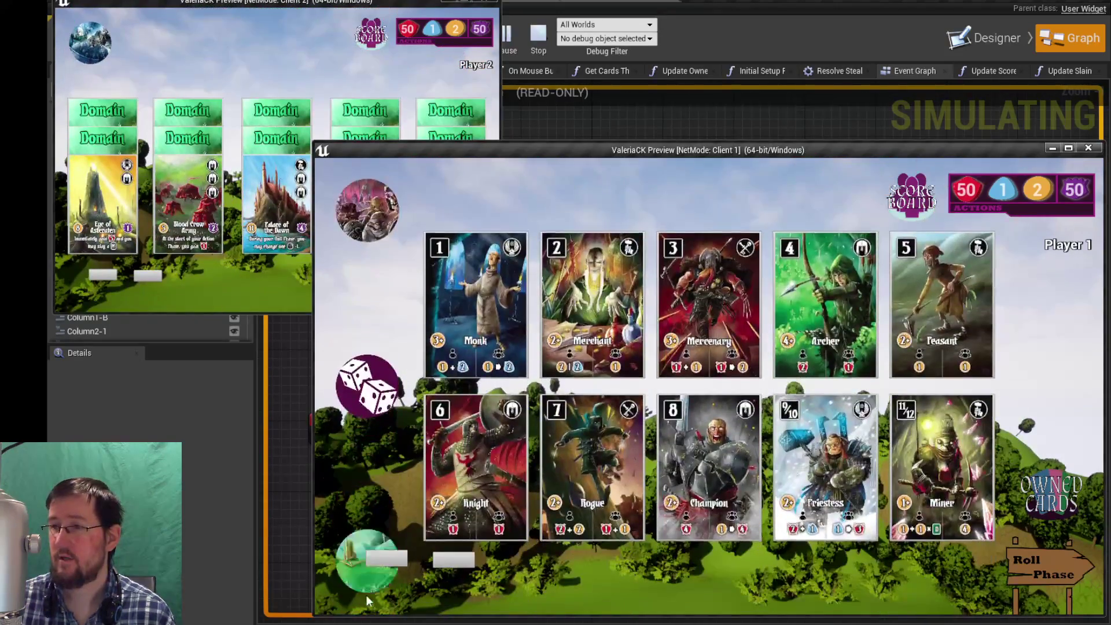
{"action": "left_click", "coordinate": [368, 583]}
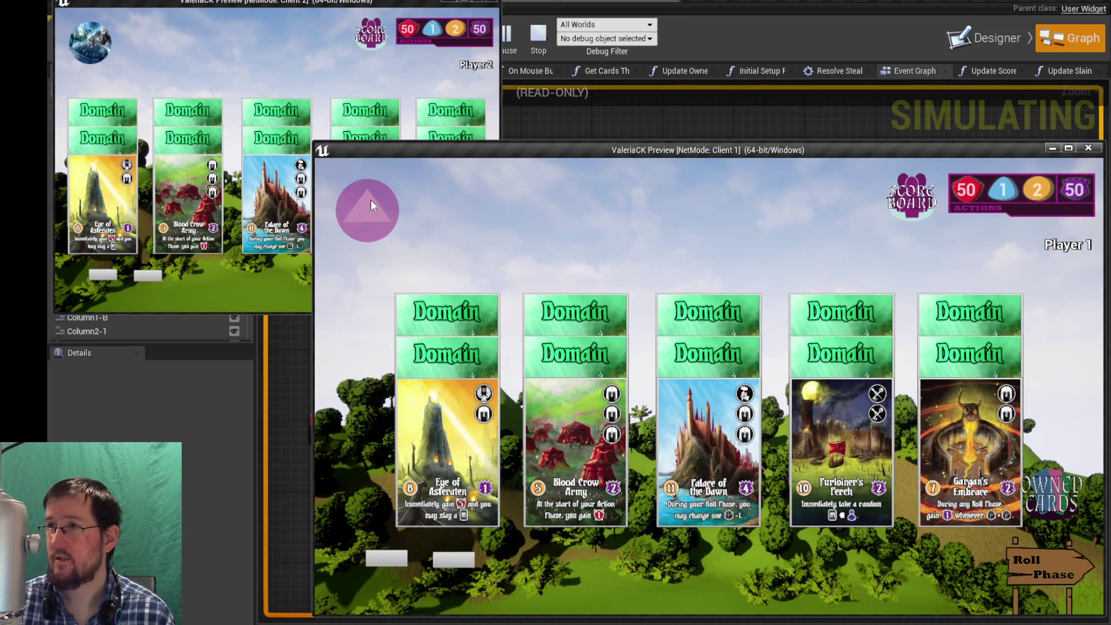
{"action": "left_click", "coordinate": [370, 219]}
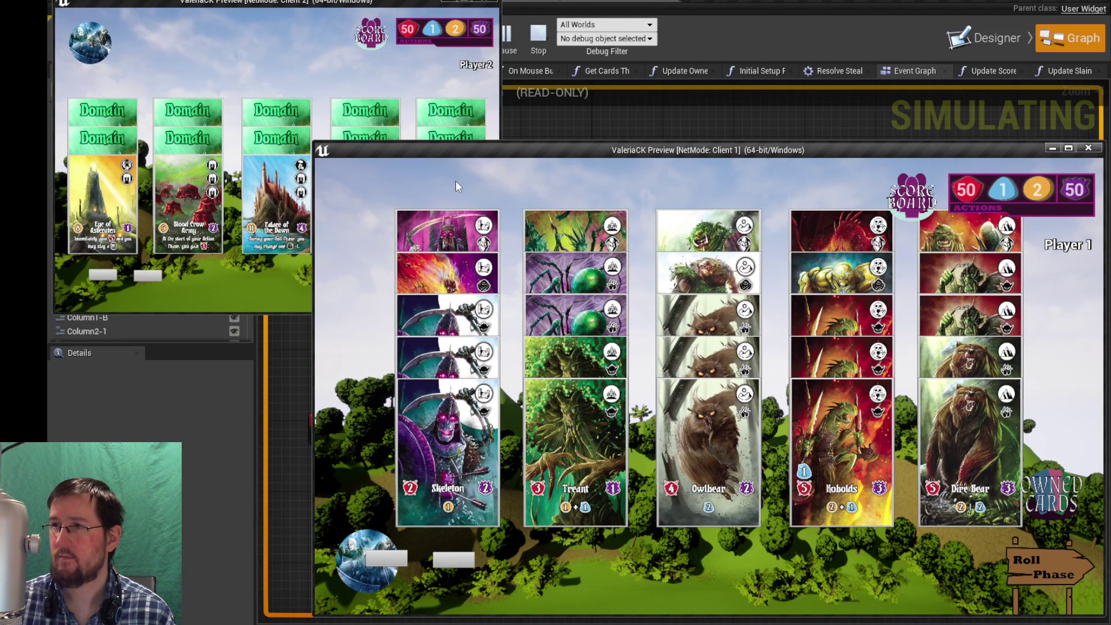
Step: Show both players' citizen cards and advance both clients to the Roll Phase
{"action": "left_click", "coordinate": [362, 570]}
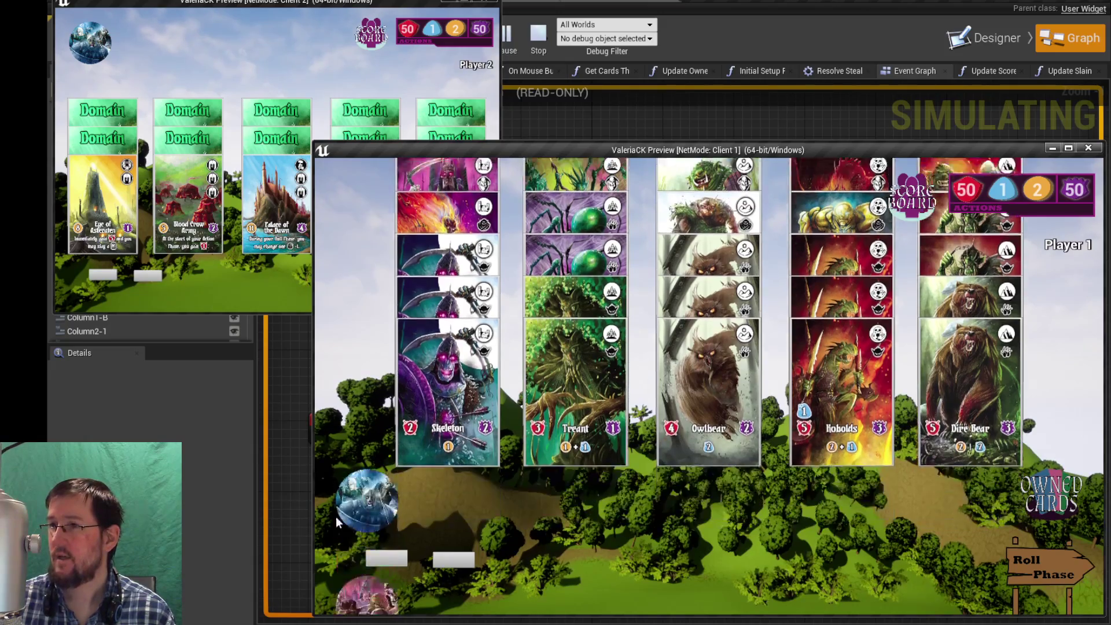
{"action": "left_click", "coordinate": [157, 237]}
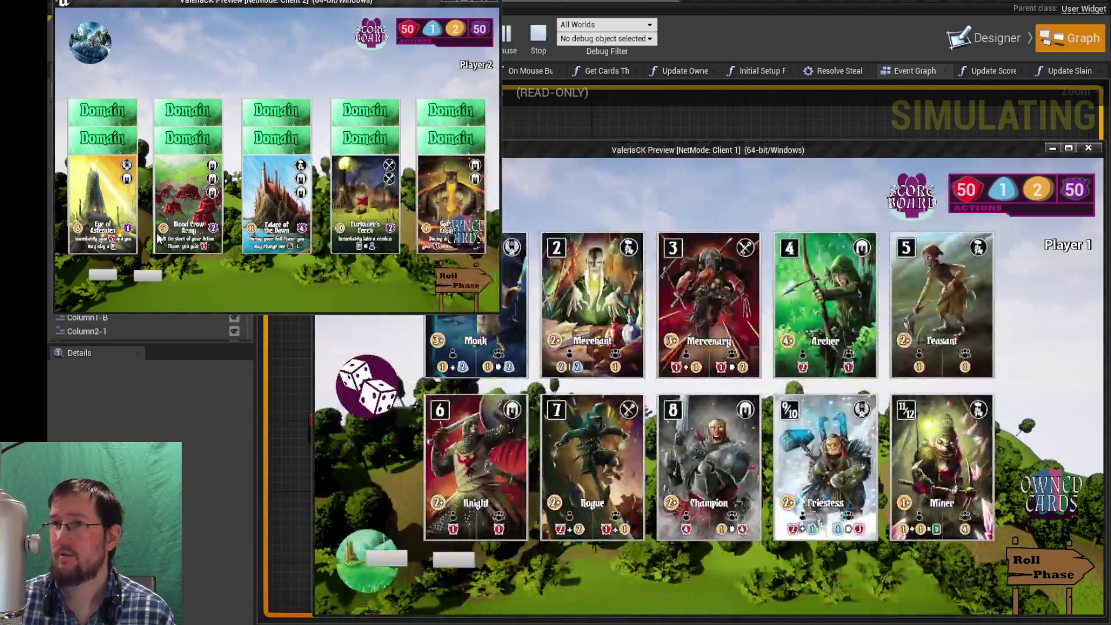
{"action": "left_click", "coordinate": [96, 47]}
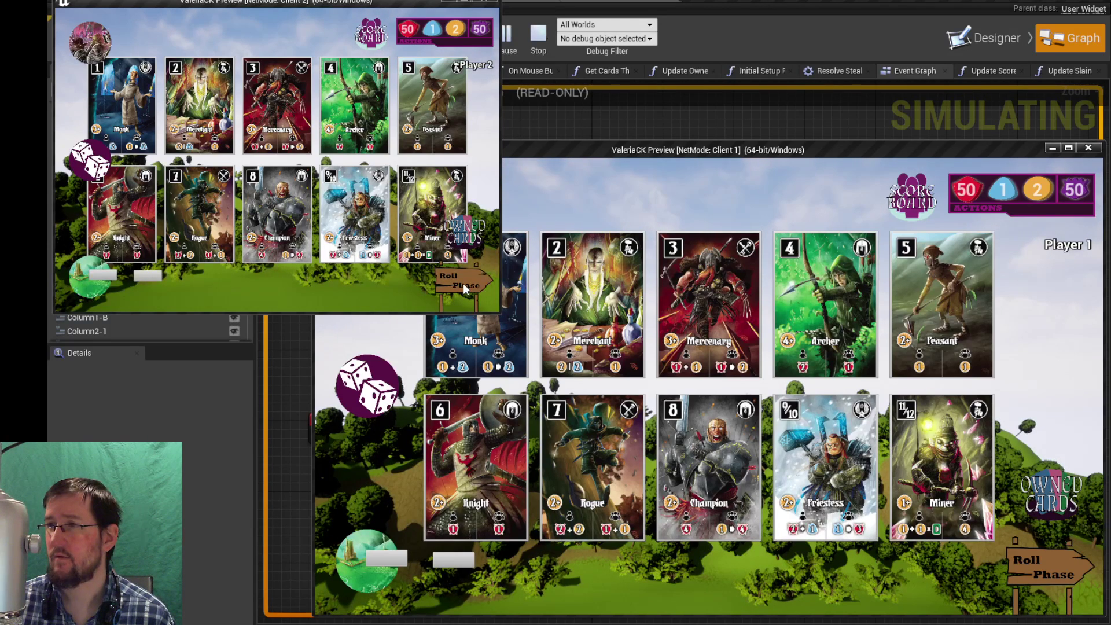
{"action": "left_click", "coordinate": [1049, 568]}
{"action": "left_click", "coordinate": [1051, 564]}
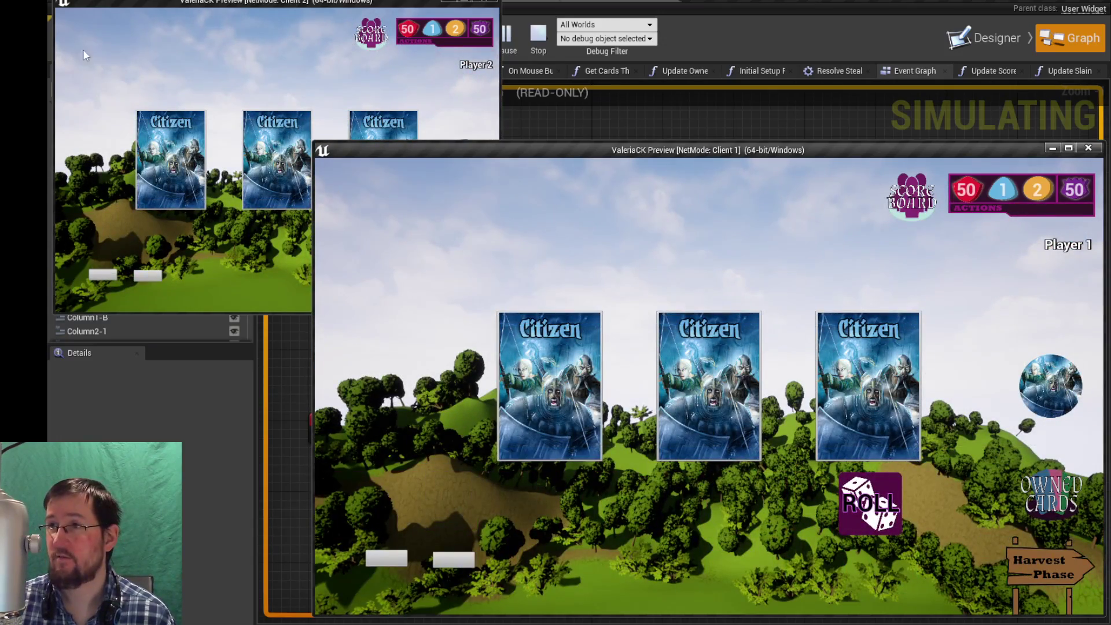
Step: Roll the dice, harvest with one extra blue resource, and enter the Action Phase
{"action": "left_click", "coordinate": [283, 295]}
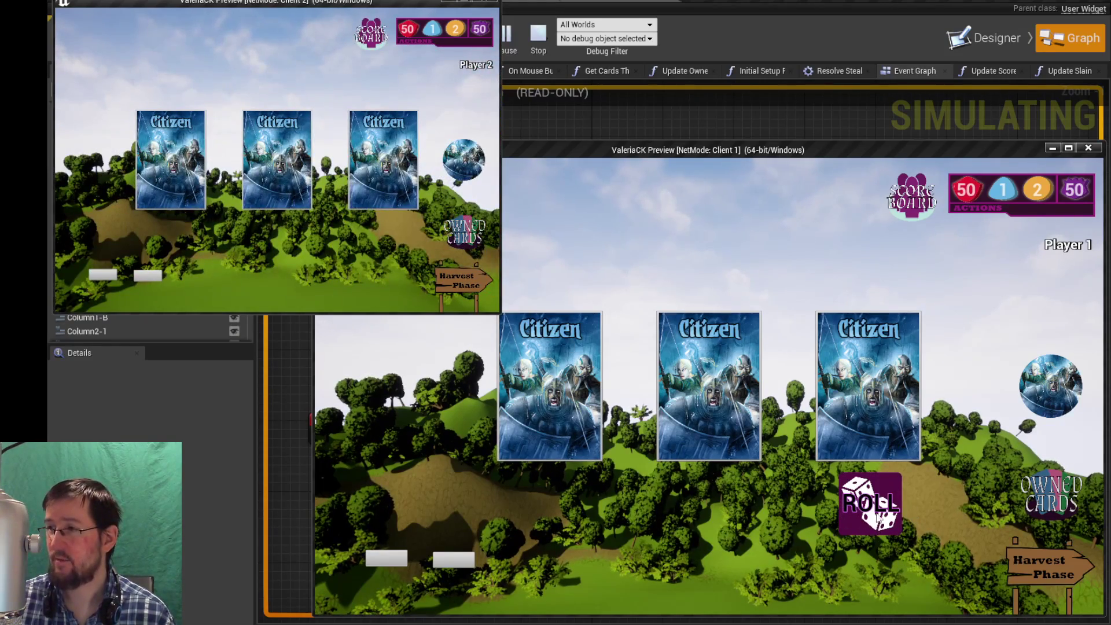
{"action": "left_click", "coordinate": [875, 506]}
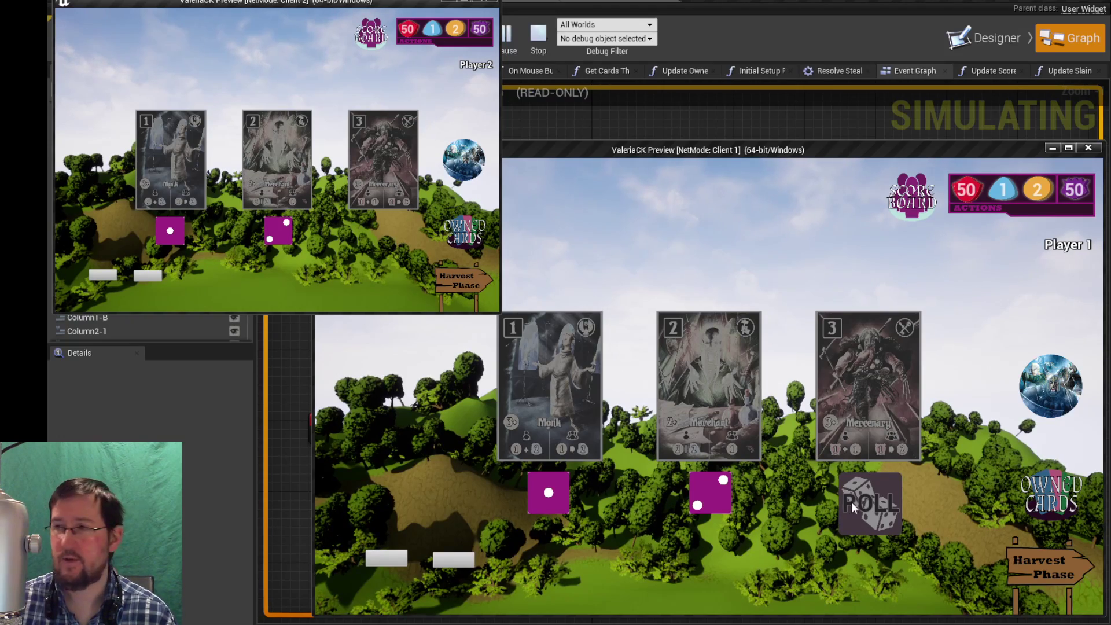
{"action": "left_click", "coordinate": [1044, 568]}
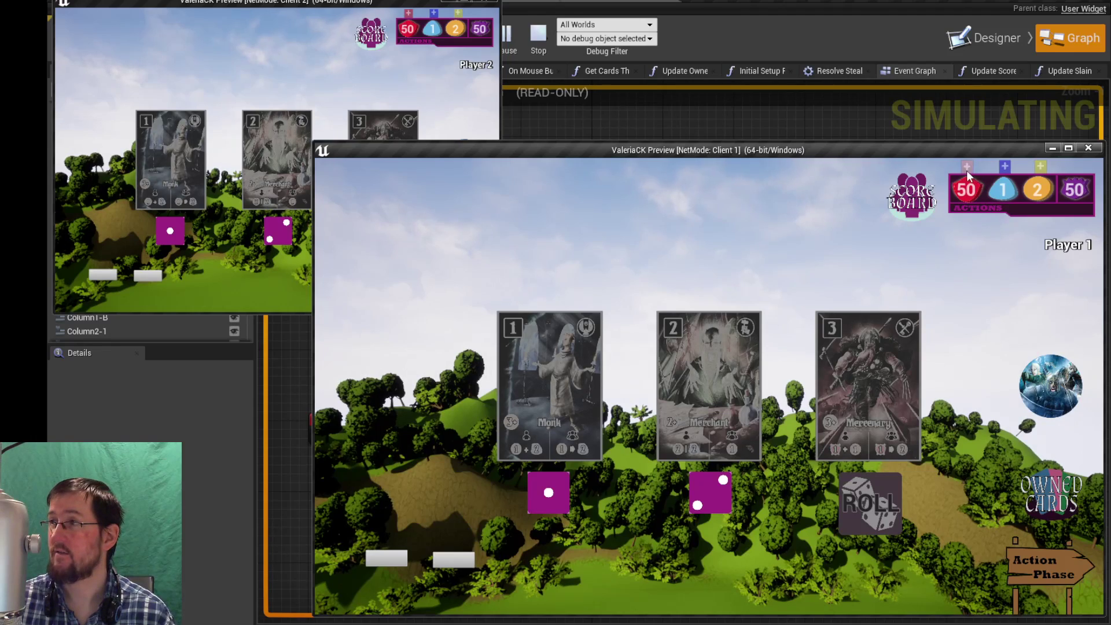
{"action": "left_click", "coordinate": [1006, 167]}
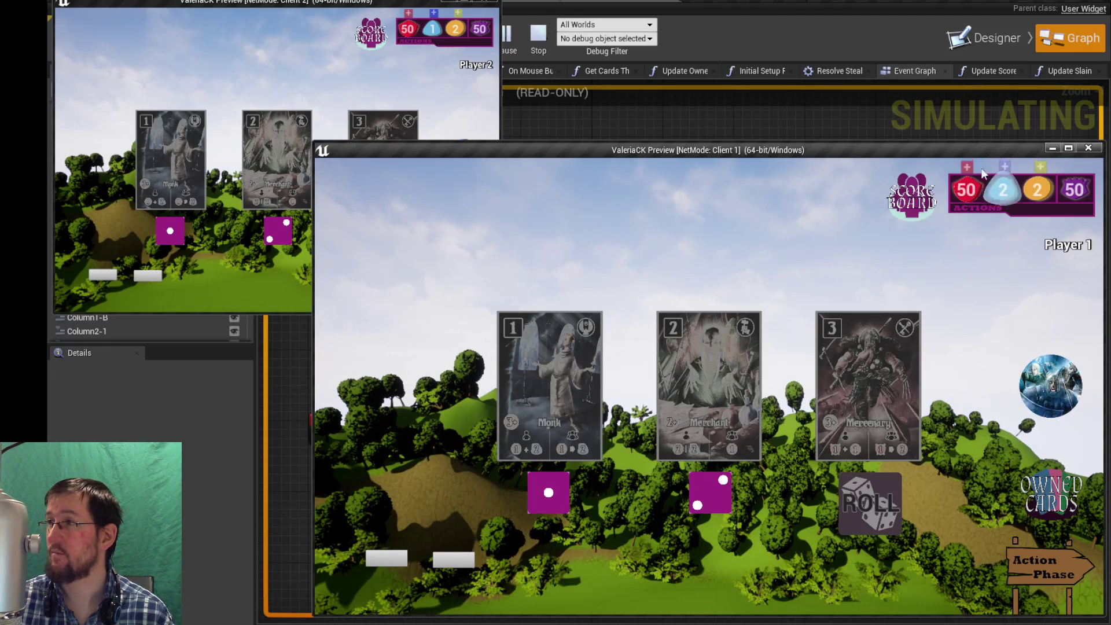
{"action": "left_click", "coordinate": [459, 14]}
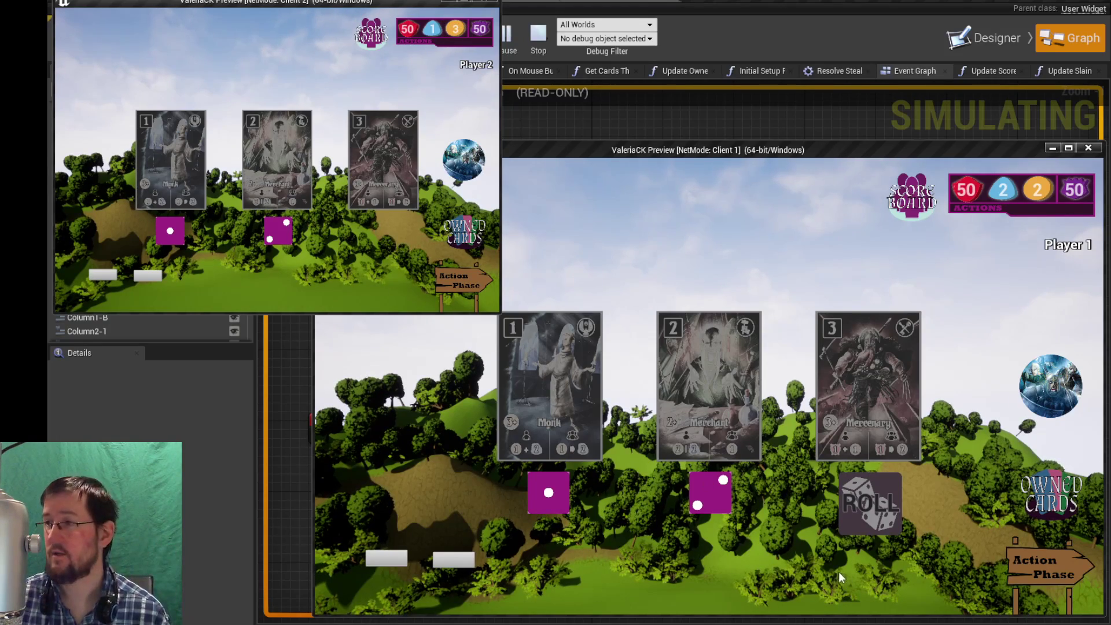
{"action": "left_click", "coordinate": [1045, 580]}
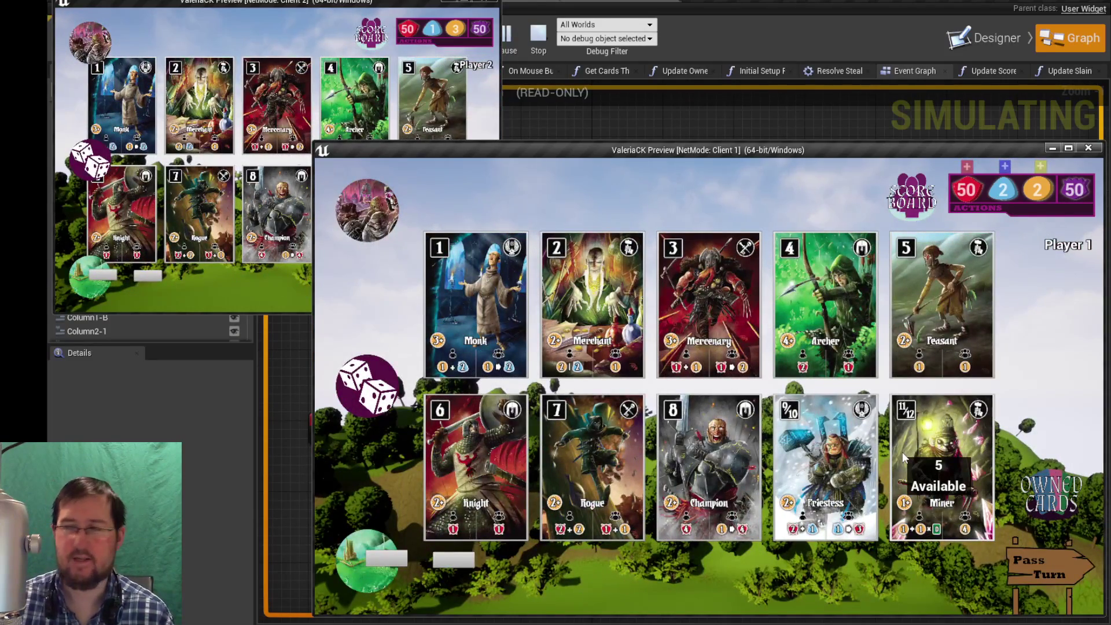
Step: Recruit a Monk for Player 1, then slay and claim the Owlbear
{"action": "left_click", "coordinate": [440, 272]}
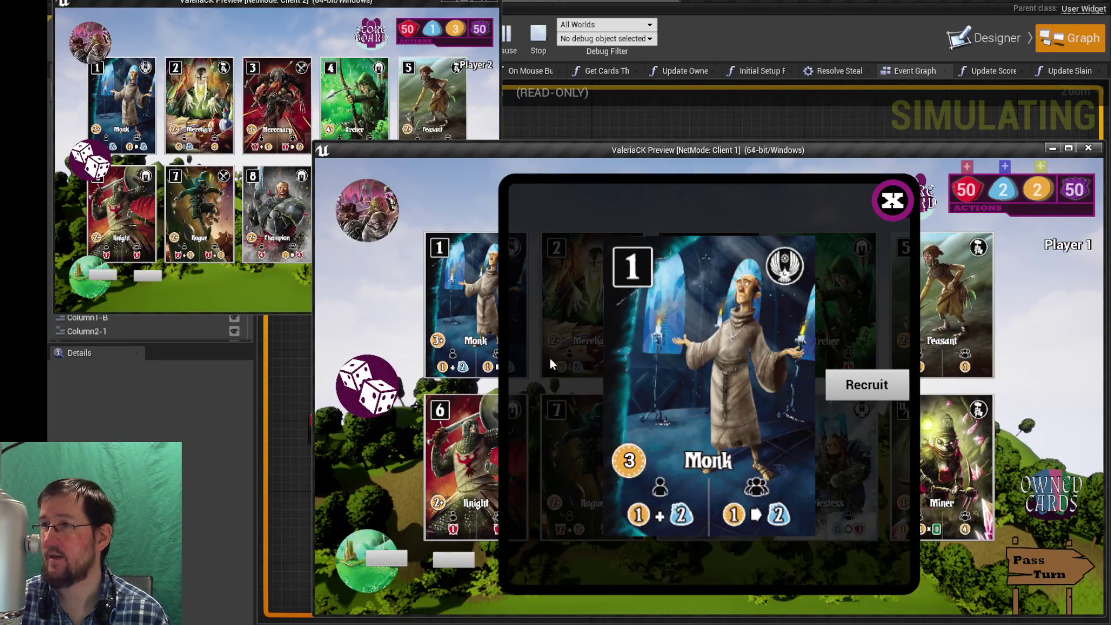
{"action": "left_click", "coordinate": [867, 386]}
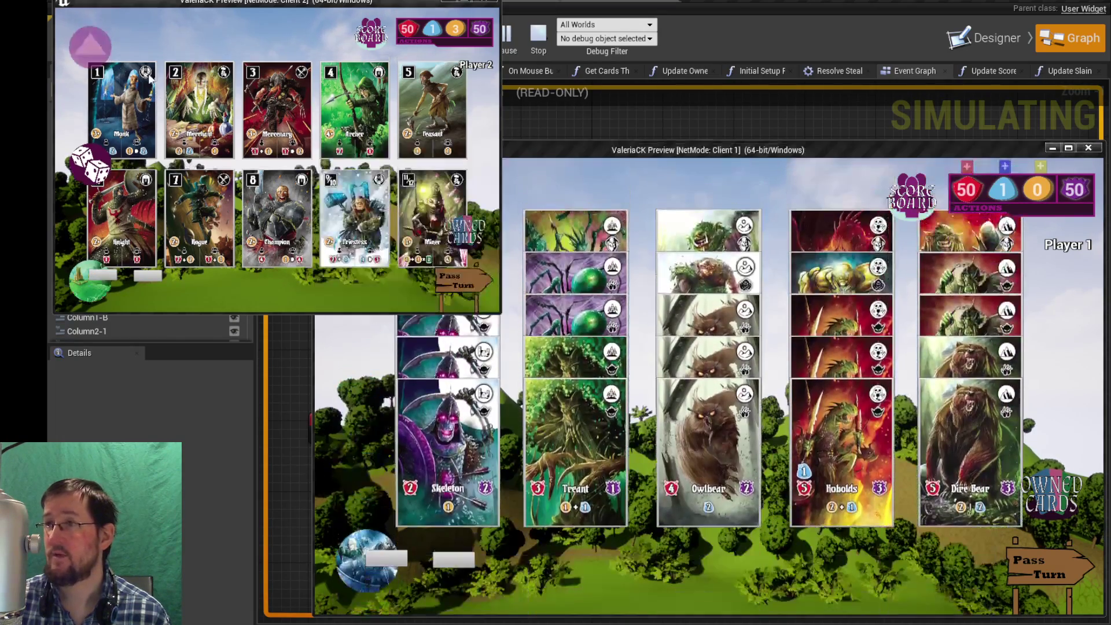
{"action": "left_click", "coordinate": [701, 446]}
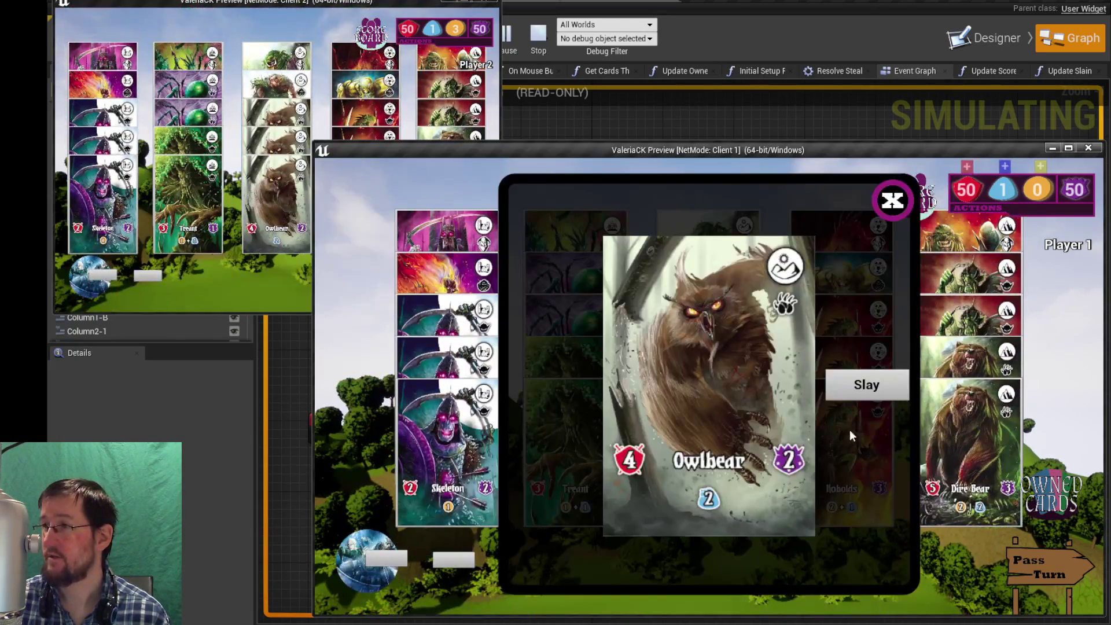
{"action": "left_click", "coordinate": [872, 393]}
{"action": "left_click", "coordinate": [718, 560]}
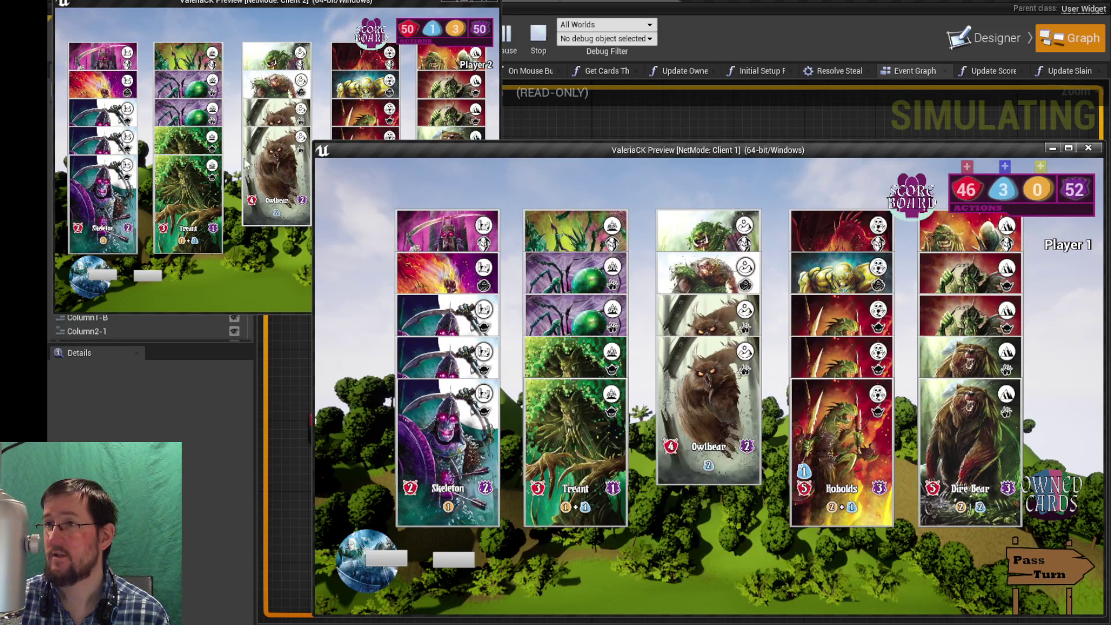
{"action": "left_click", "coordinate": [293, 216]}
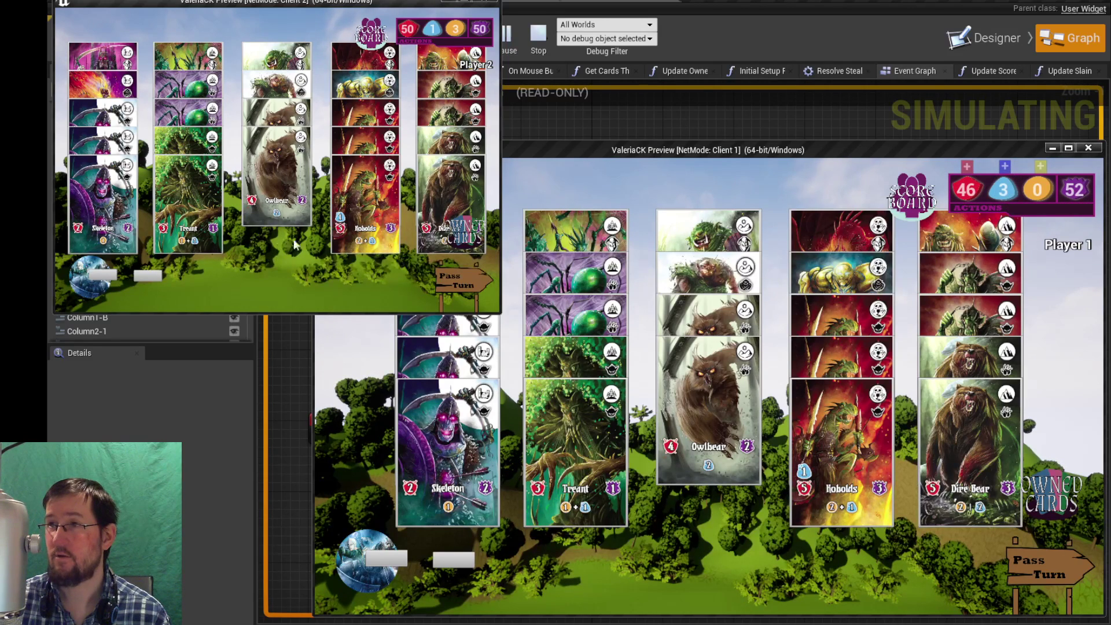
Step: View Player 1's owned cards across the Monster, Domain and Citizen tabs
{"action": "left_click", "coordinate": [754, 564]}
{"action": "left_click", "coordinate": [1064, 501]}
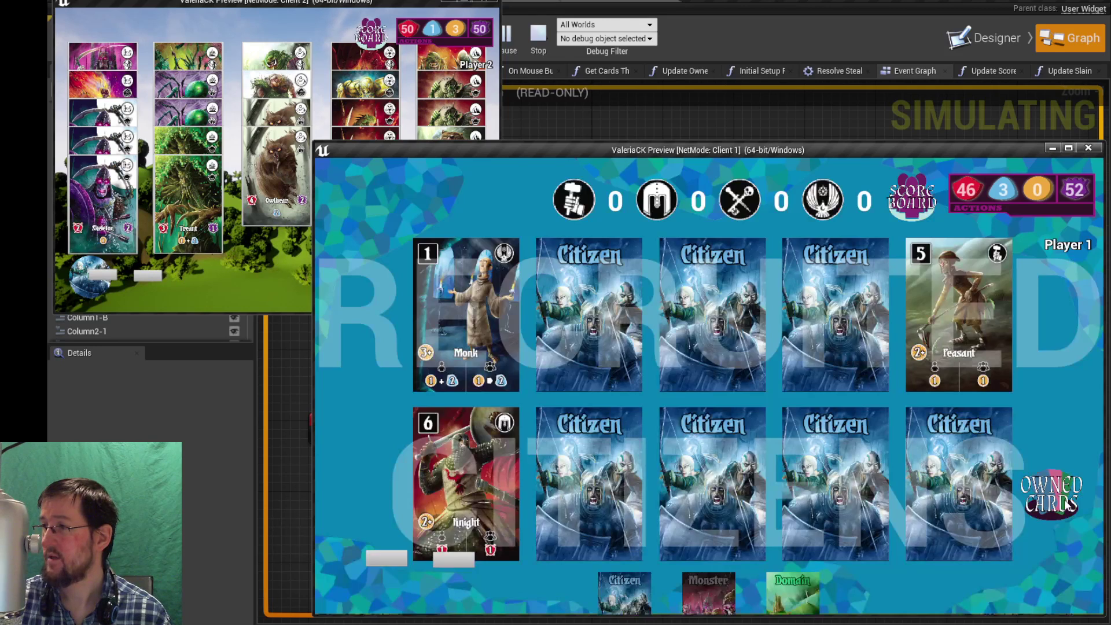
{"action": "left_click", "coordinate": [720, 594]}
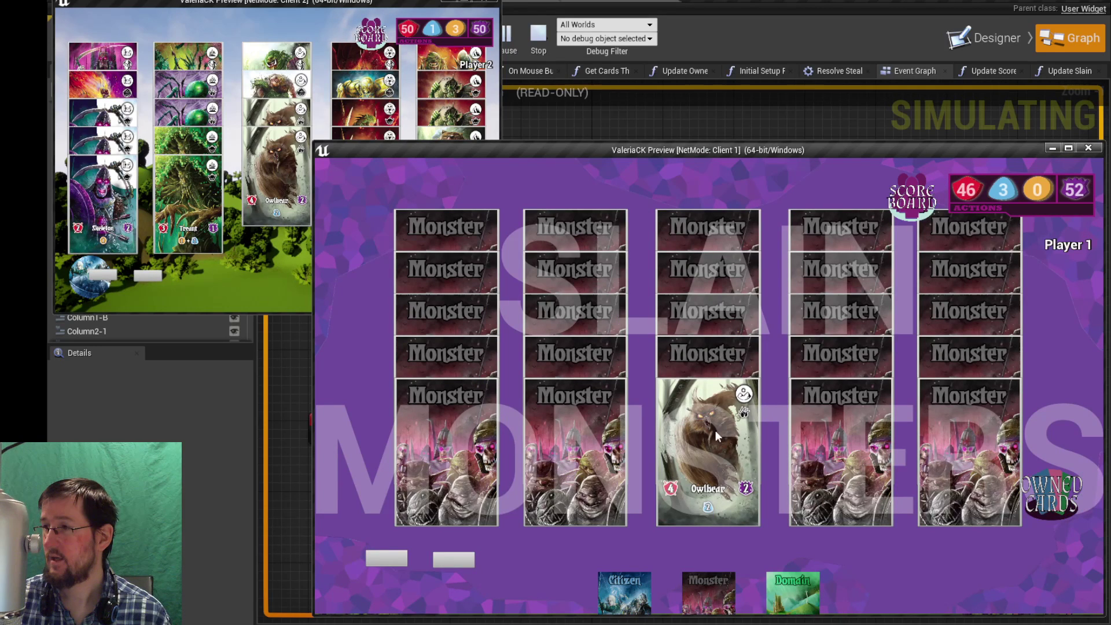
{"action": "left_click", "coordinate": [792, 590]}
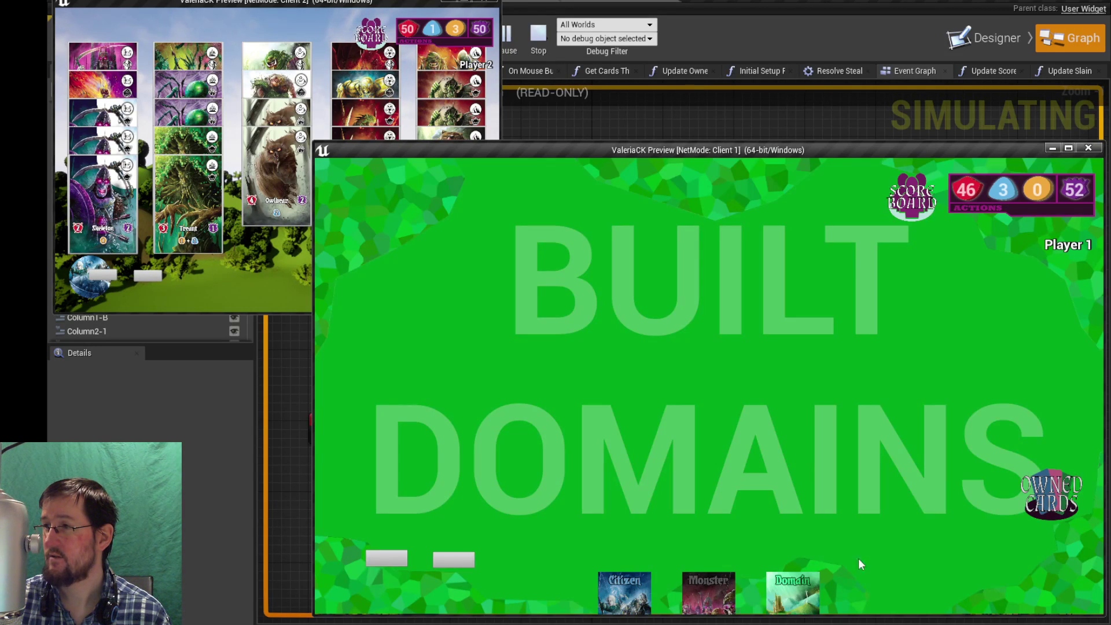
{"action": "left_click", "coordinate": [624, 590]}
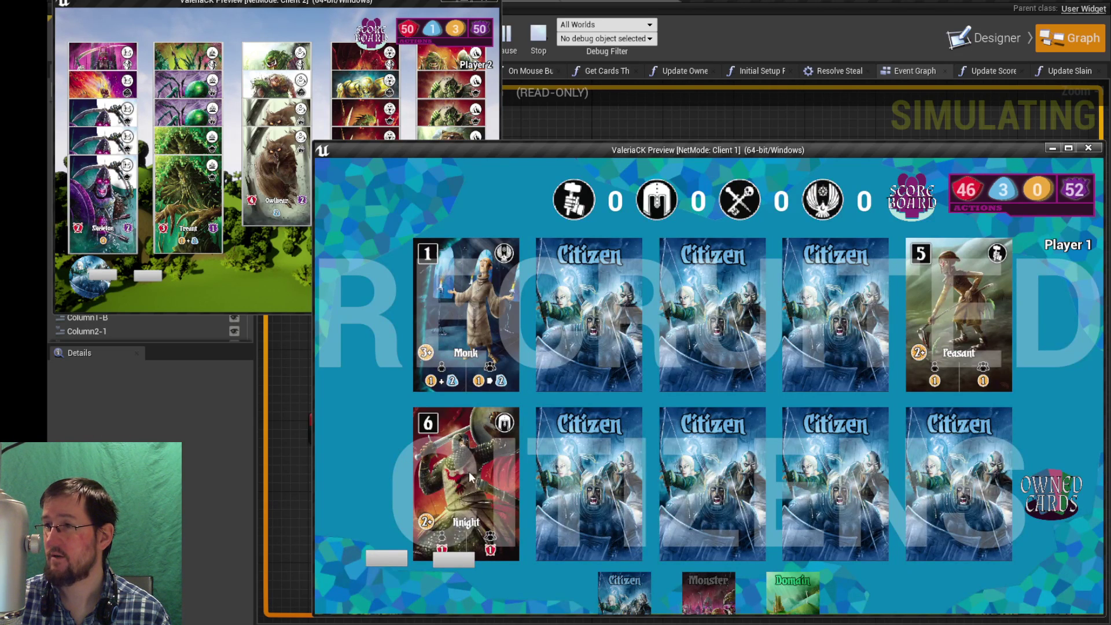
Step: Compare both players' slain monsters, then open Player 2's Steal From Player dialog
{"action": "left_click", "coordinate": [276, 276]}
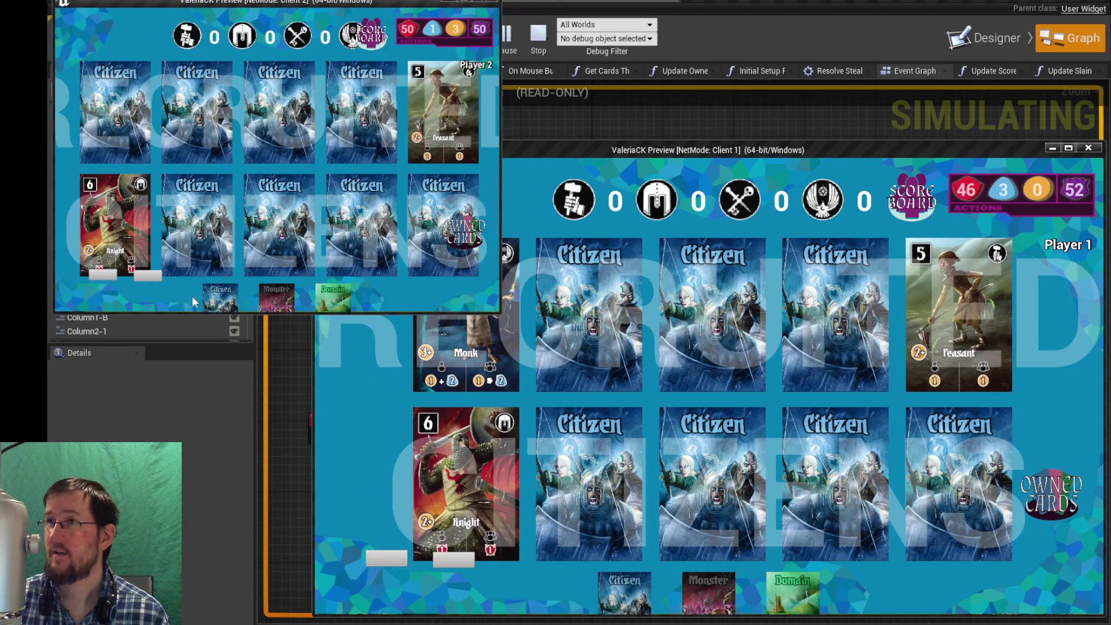
{"action": "left_click", "coordinate": [295, 305]}
{"action": "left_click", "coordinate": [707, 586]}
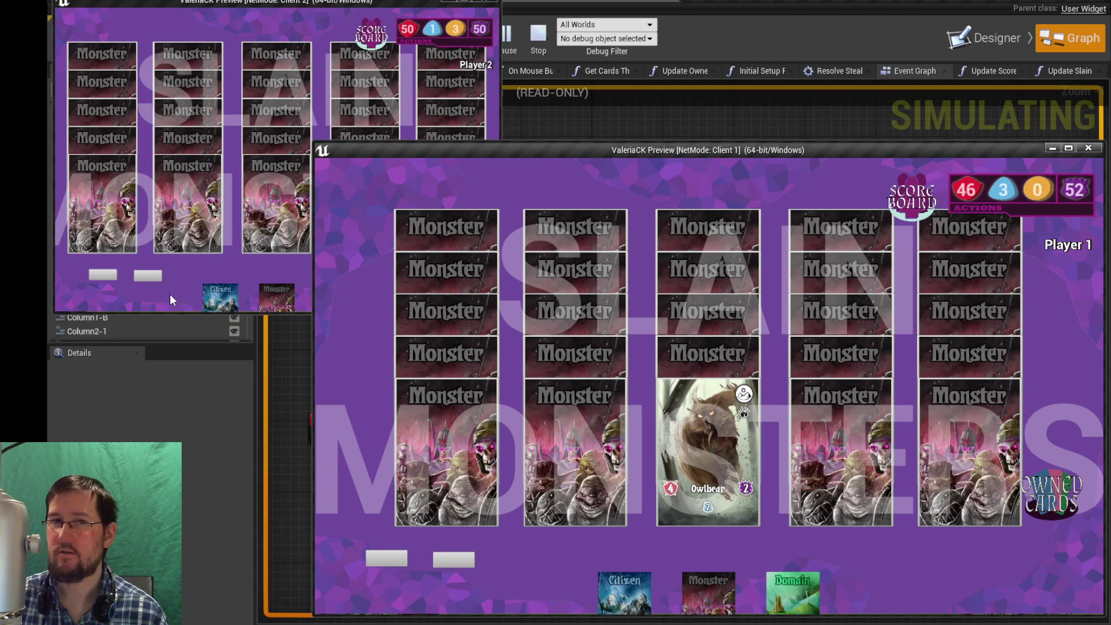
{"action": "left_click", "coordinate": [150, 275]}
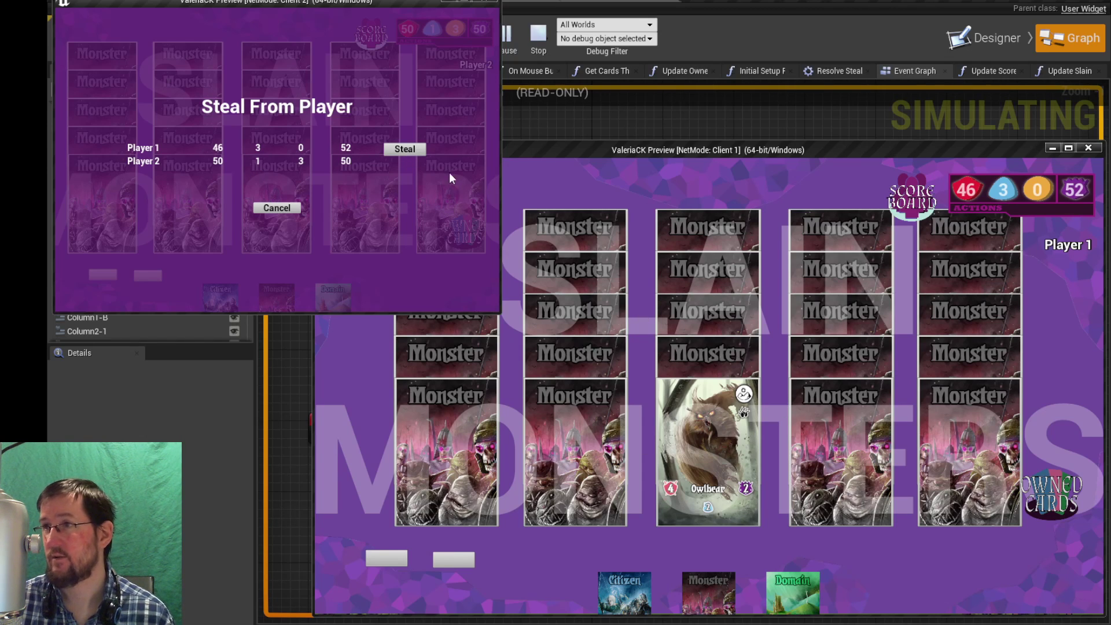
Step: Attempt a steal on Client 2 and resume play from the Resolve Steal Action breakpoint
{"action": "left_click", "coordinate": [416, 148]}
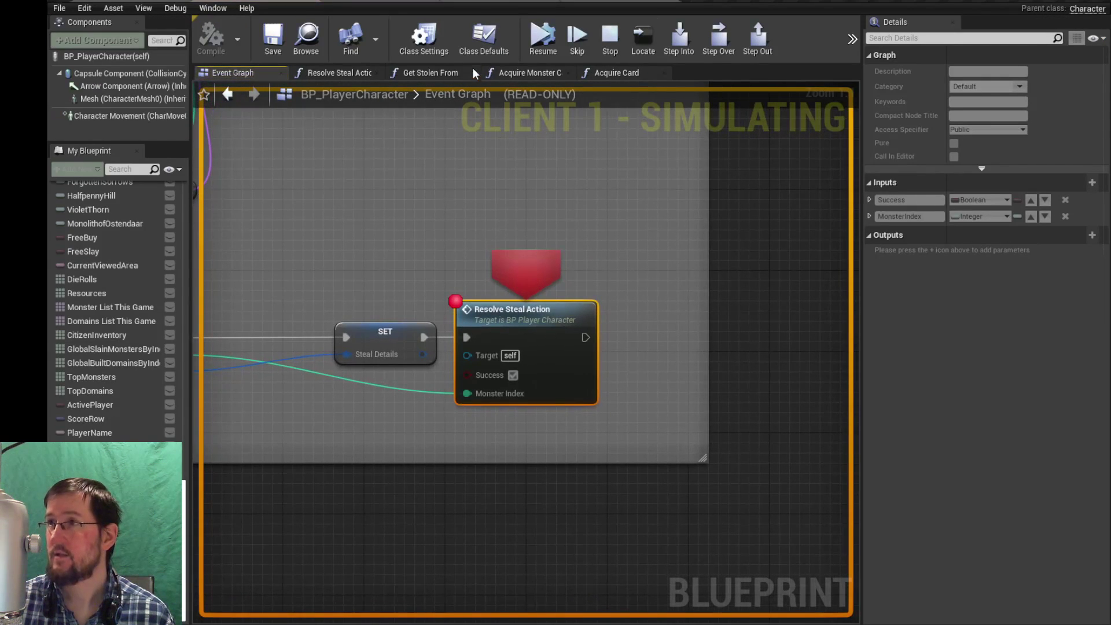
{"action": "left_click", "coordinate": [550, 43]}
{"action": "key", "text": "alt+Tab"}
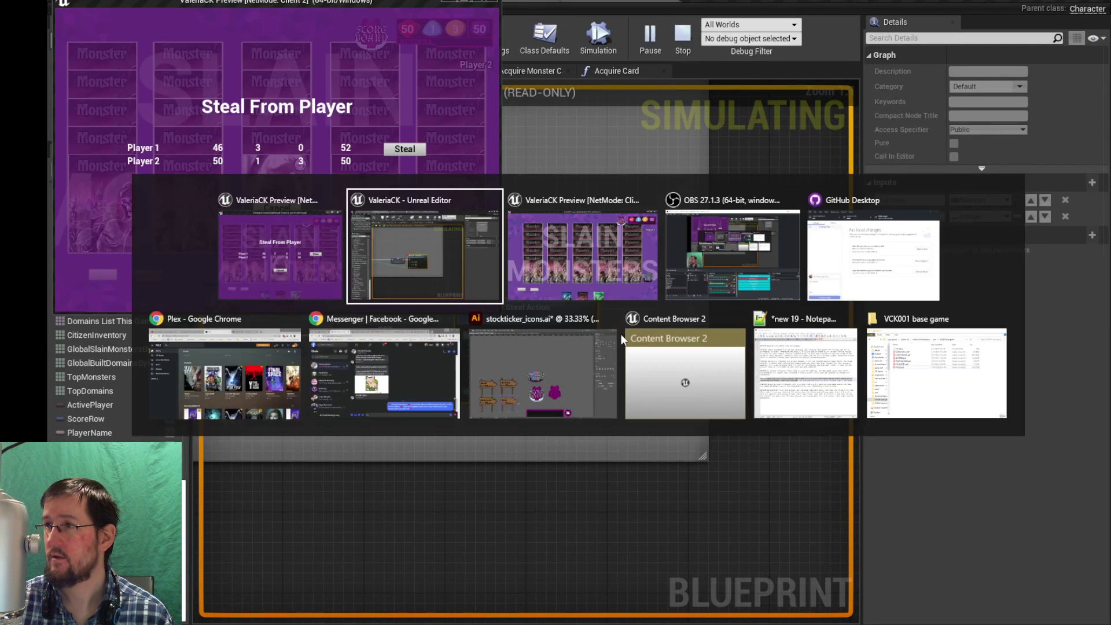
{"action": "left_click", "coordinate": [607, 286]}
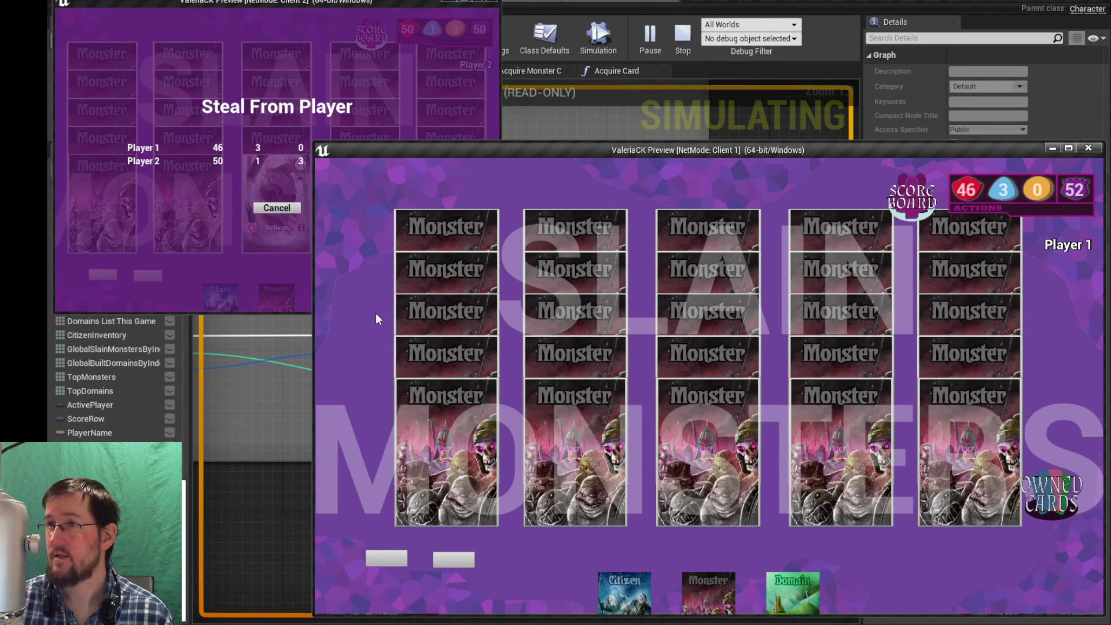
Step: Cancel Client 2's steal and open the Steal From Player dialog on Client 1
{"action": "left_click", "coordinate": [288, 283]}
{"action": "left_click", "coordinate": [283, 207]}
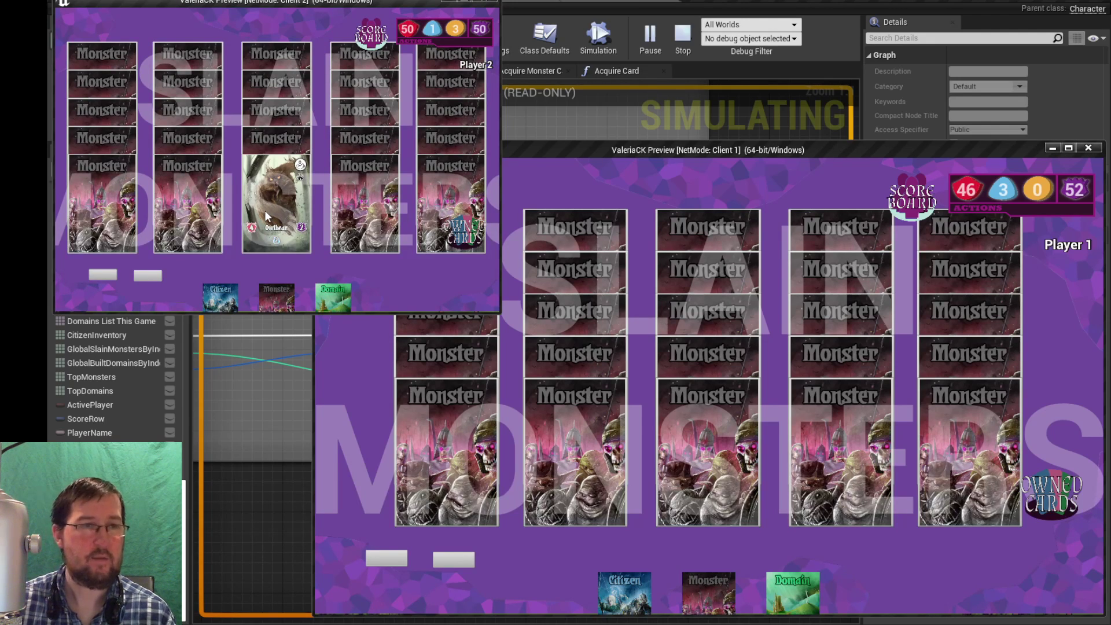
{"action": "left_click", "coordinate": [515, 558]}
{"action": "left_click", "coordinate": [397, 561]}
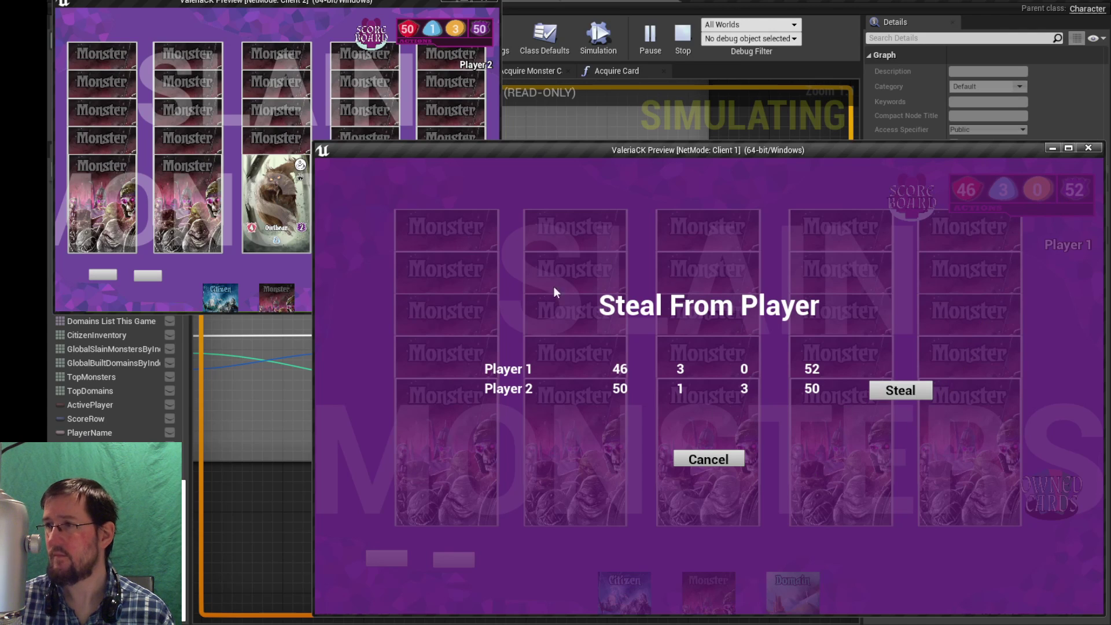
Step: Steal on Client 1, resume play, and remove the Resolve Steal Action node's breakpoint
{"action": "left_click", "coordinate": [913, 394]}
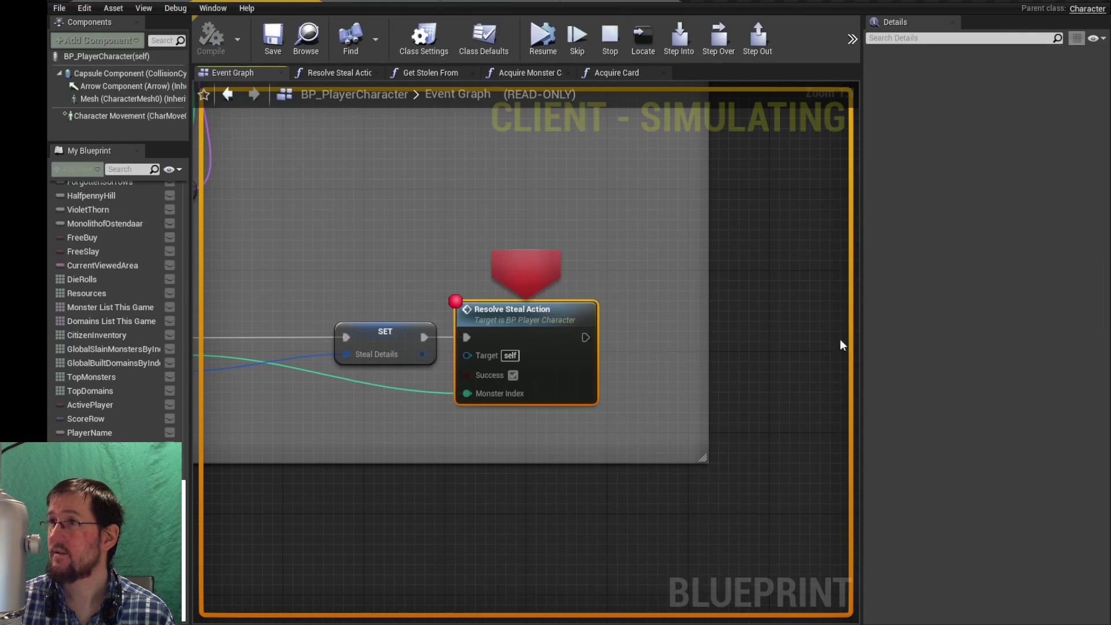
{"action": "left_click", "coordinate": [542, 40]}
{"action": "key", "text": "alt+Tab"}
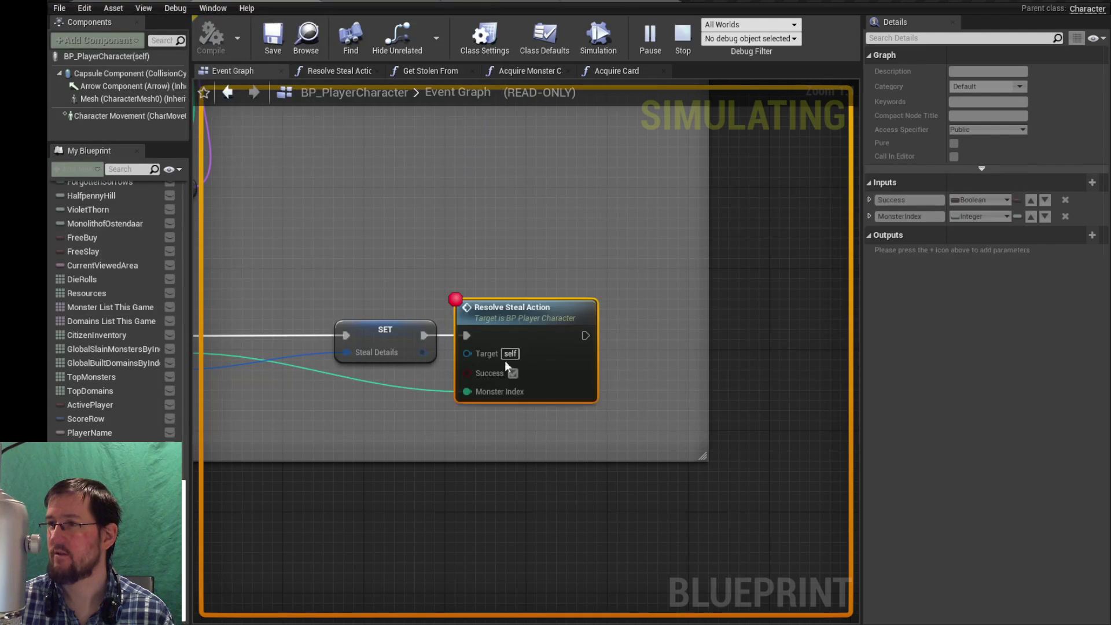
{"action": "right_click", "coordinate": [513, 317]}
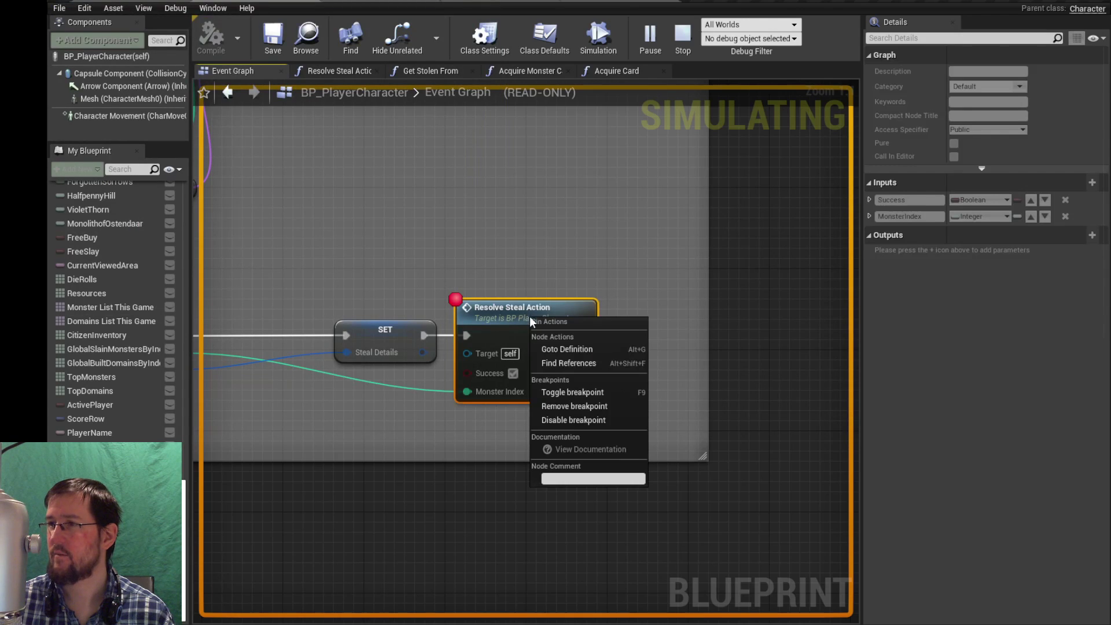
{"action": "left_click", "coordinate": [569, 403]}
Step: Switch back to the game clients and attempt the steal again
{"action": "key", "text": "alt+Tab"}
{"action": "left_click", "coordinate": [470, 224]}
{"action": "key", "text": "alt+Tab"}
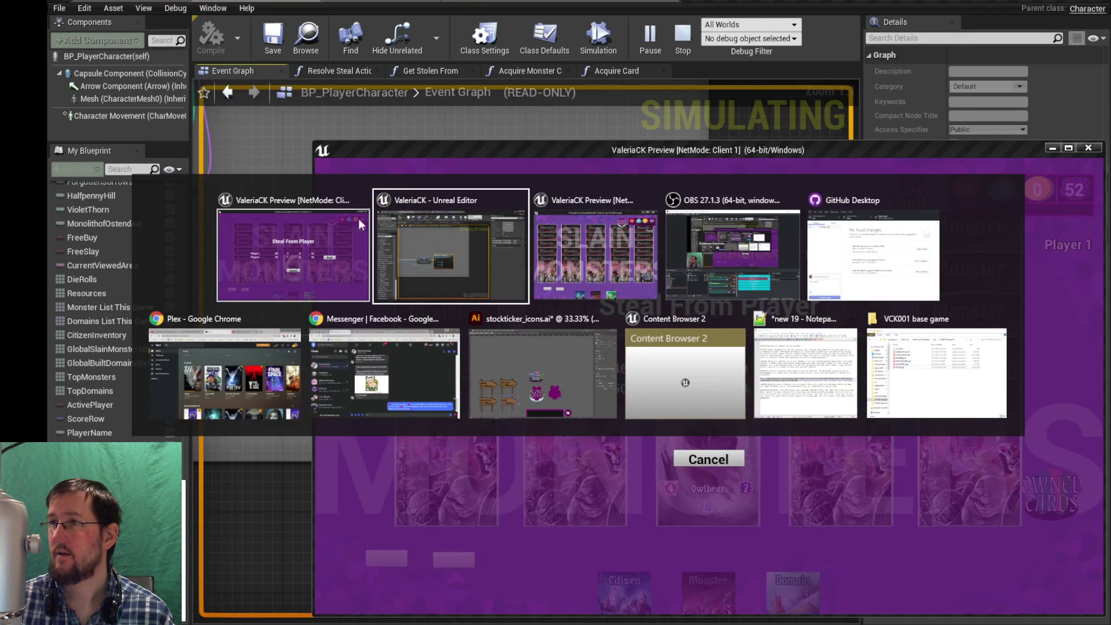
{"action": "left_click", "coordinate": [359, 218]}
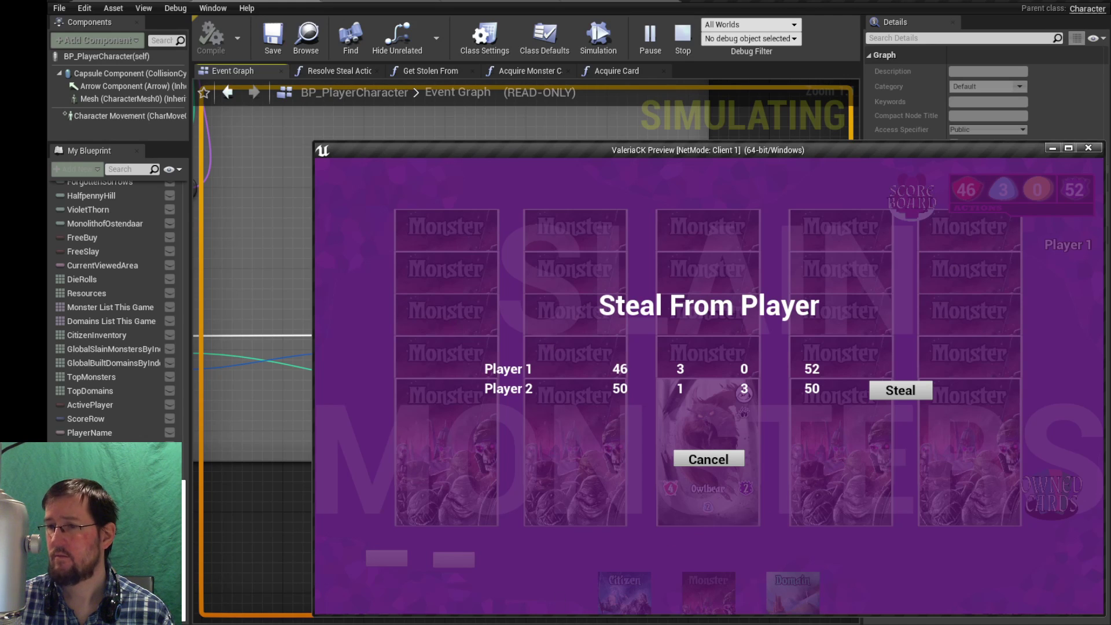
{"action": "key", "text": "alt+Tab"}
{"action": "left_click", "coordinate": [602, 268]}
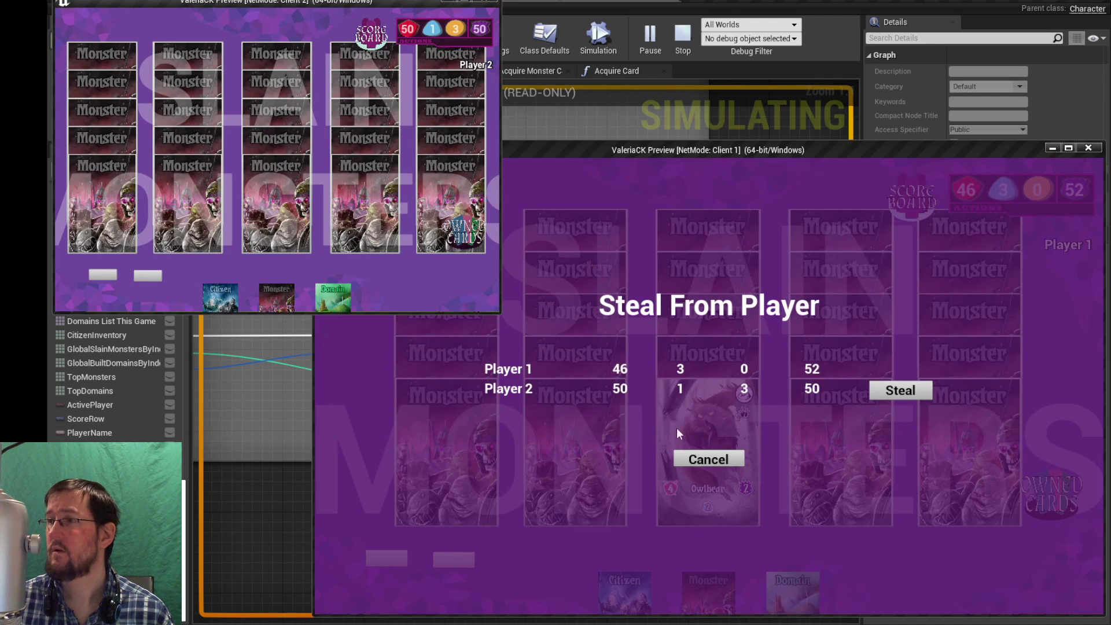
{"action": "left_click", "coordinate": [904, 392]}
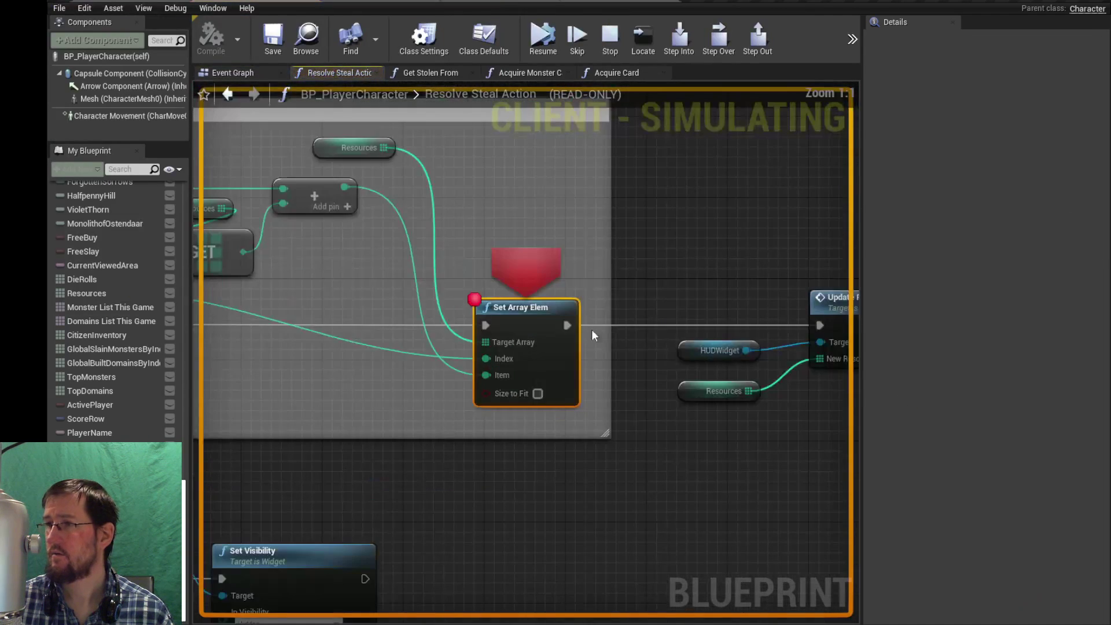
Step: Adjust the Set Array Elem node from its context menu, resume play and return to Client 1
{"action": "right_click", "coordinate": [537, 311]}
{"action": "left_click", "coordinate": [570, 397]}
{"action": "key", "text": "alt+Tab"}
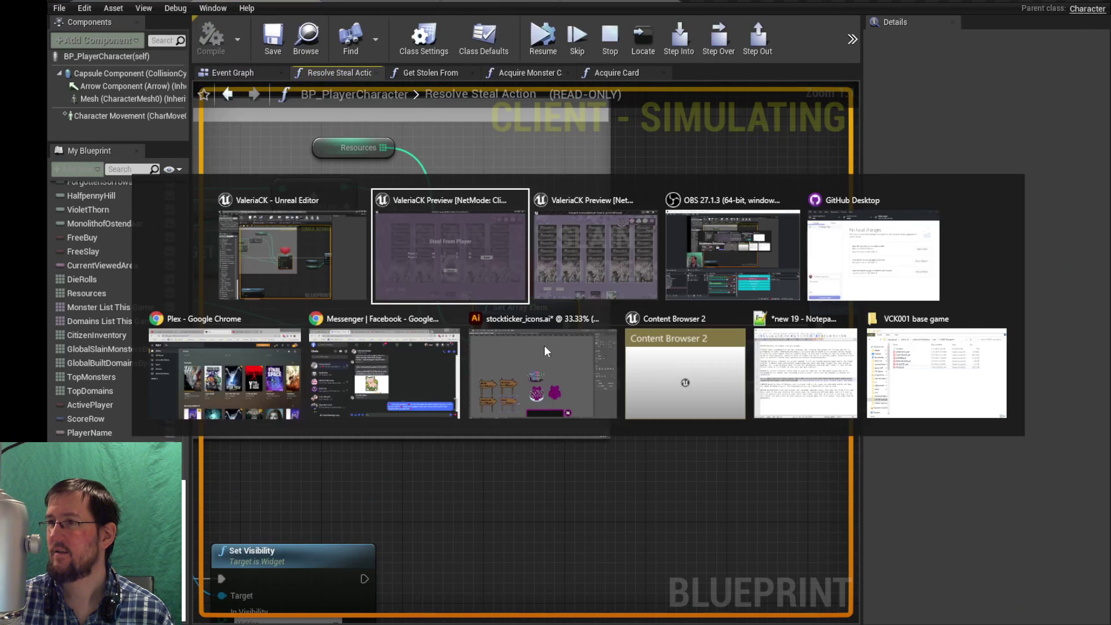
{"action": "key", "text": "alt+Tab"}
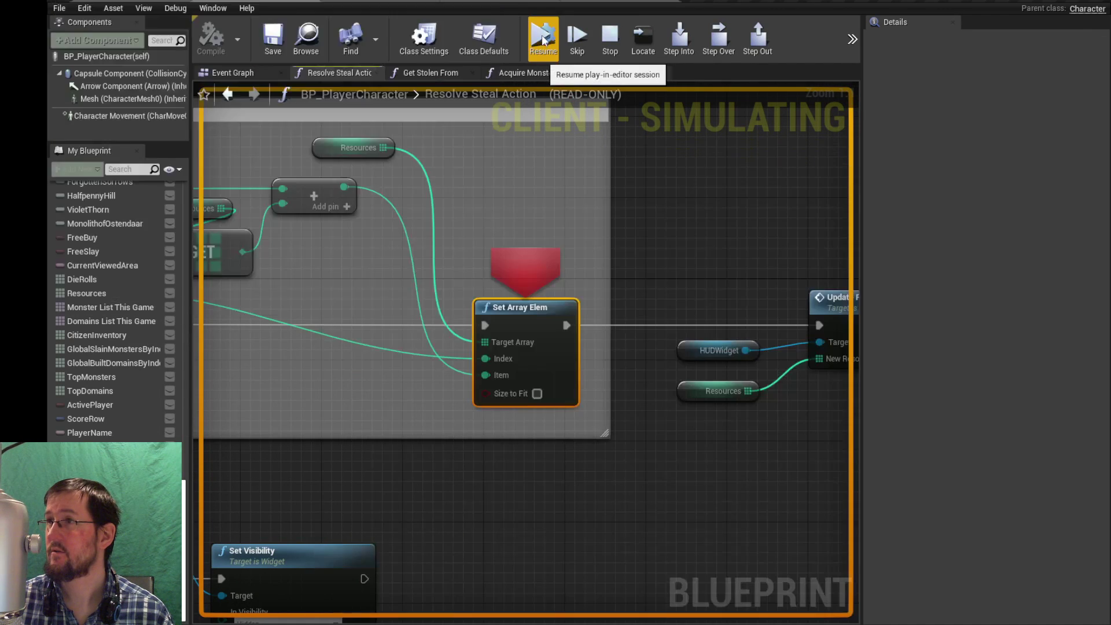
{"action": "left_click", "coordinate": [543, 40]}
{"action": "key", "text": "alt+Tab"}
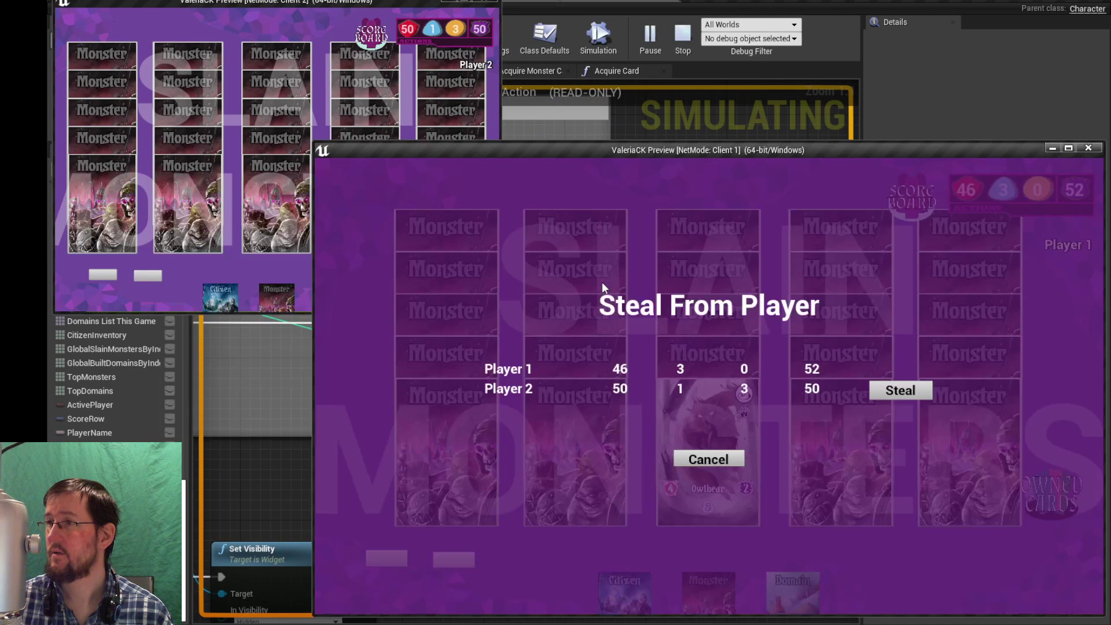
Step: Try Player 1's steal, decline Player 2's Steal From Player prompt, and review both boards
{"action": "left_click", "coordinate": [907, 393]}
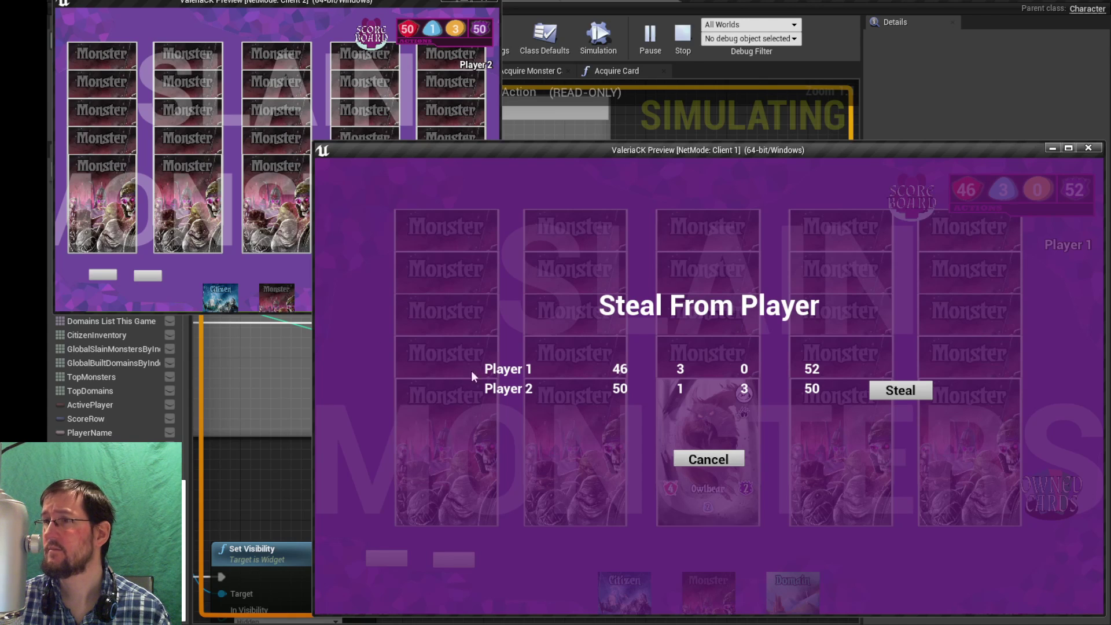
{"action": "left_click", "coordinate": [221, 269]}
{"action": "left_click", "coordinate": [108, 275]}
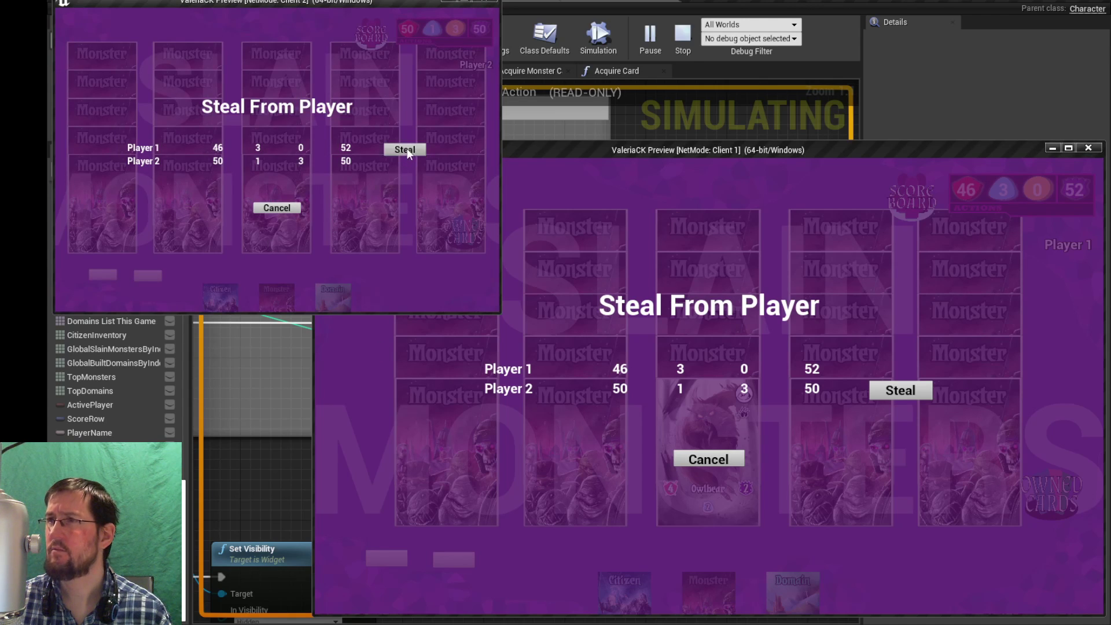
{"action": "left_click", "coordinate": [292, 210]}
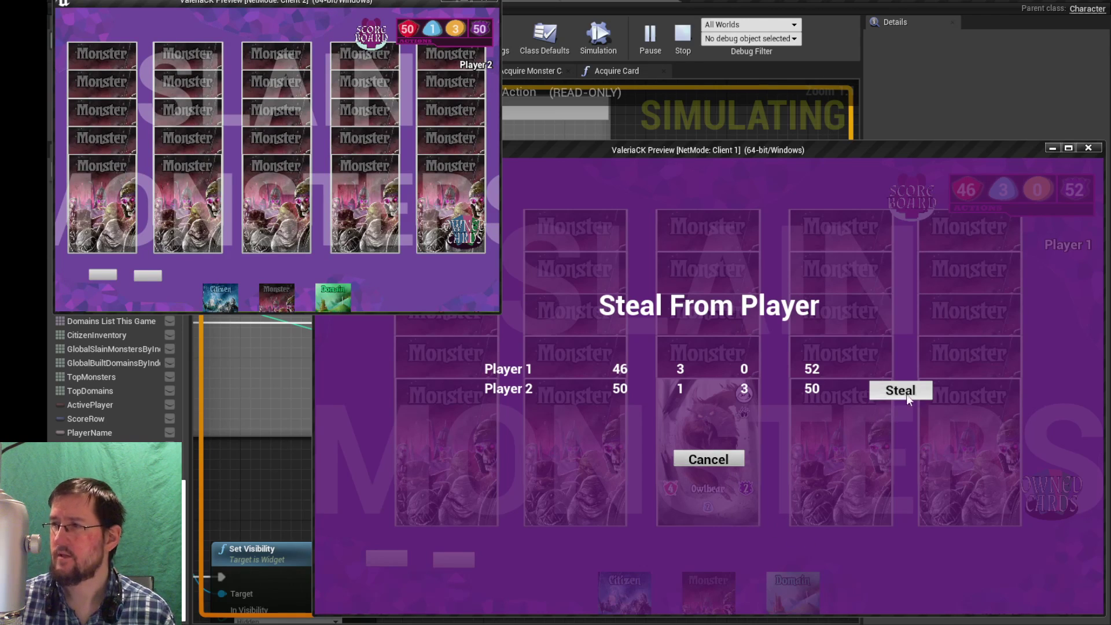
{"action": "left_click", "coordinate": [895, 432]}
{"action": "left_click", "coordinate": [290, 189]}
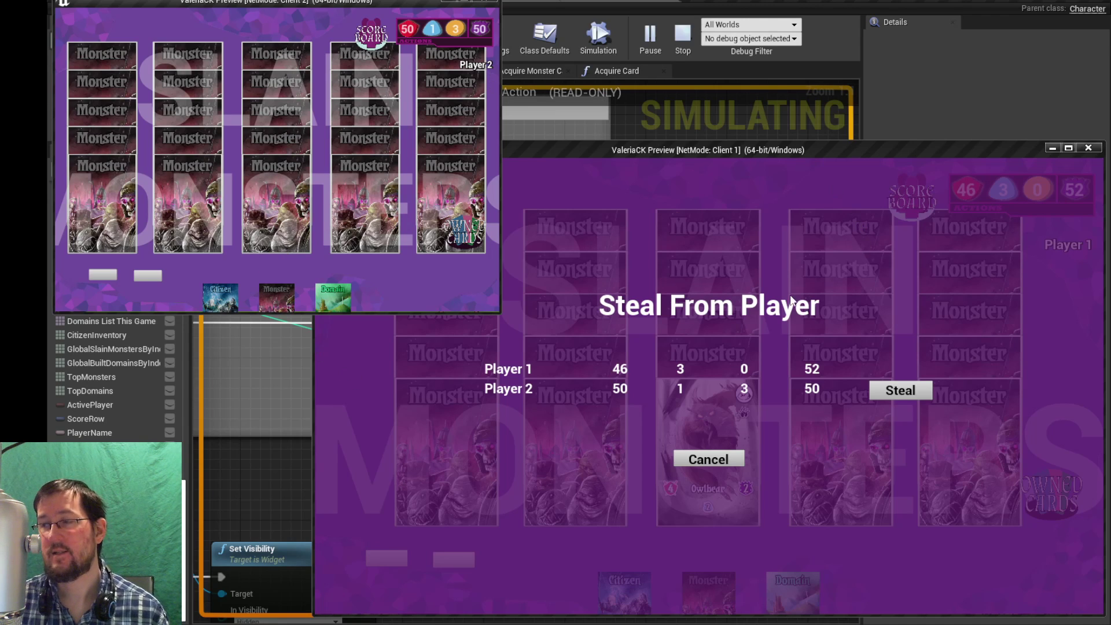
{"action": "left_click", "coordinate": [825, 504]}
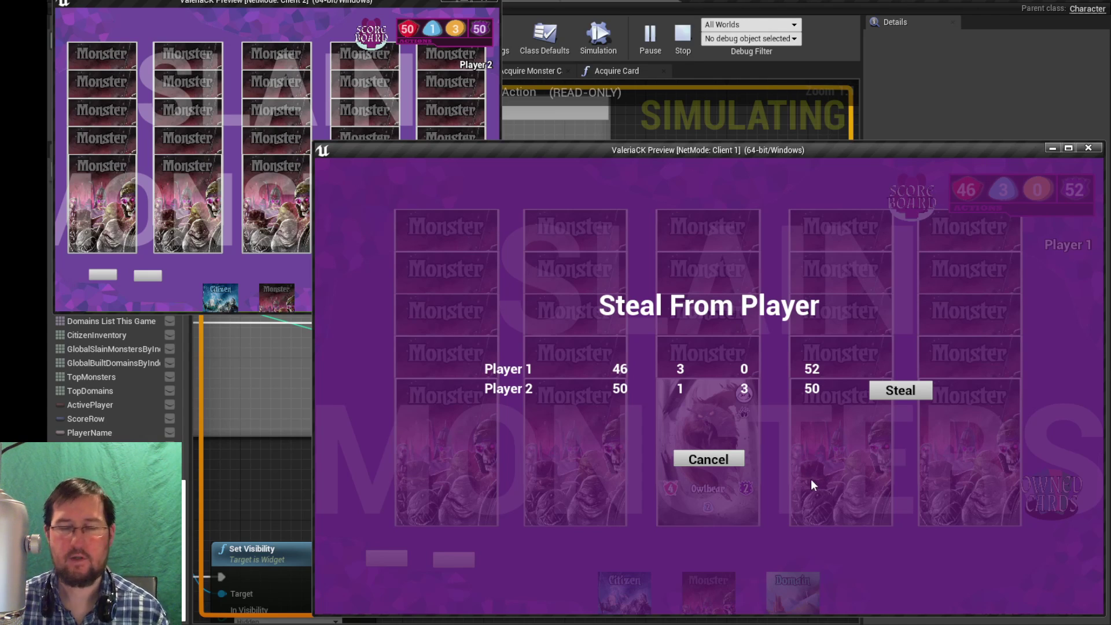
Step: Decline the steal for Player 1 and pass the turn
{"action": "left_click", "coordinate": [720, 461]}
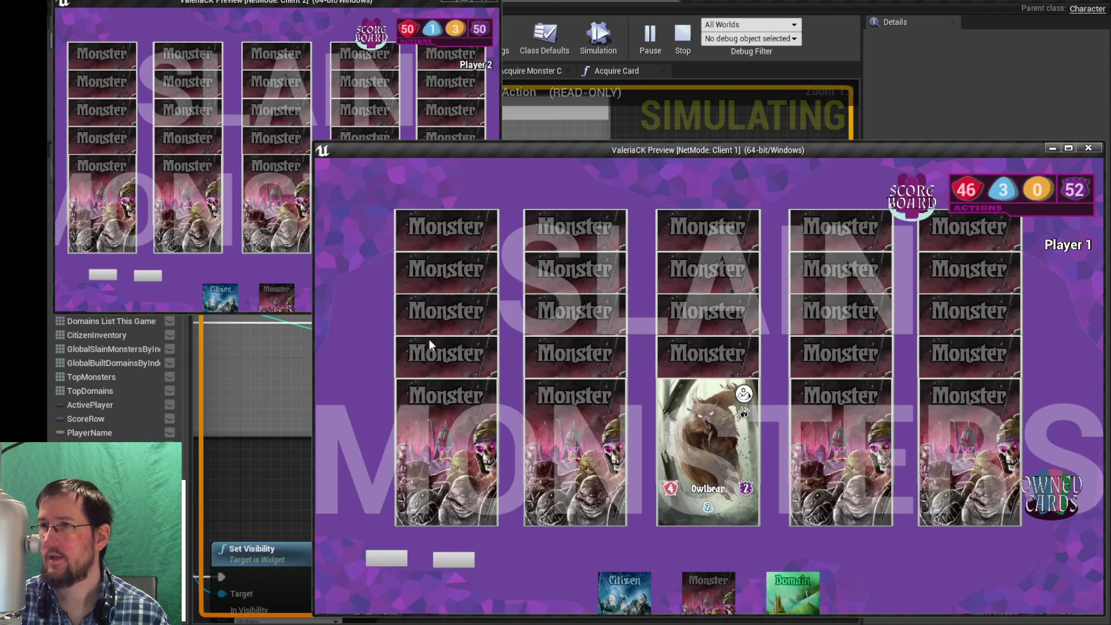
{"action": "left_click", "coordinate": [296, 277]}
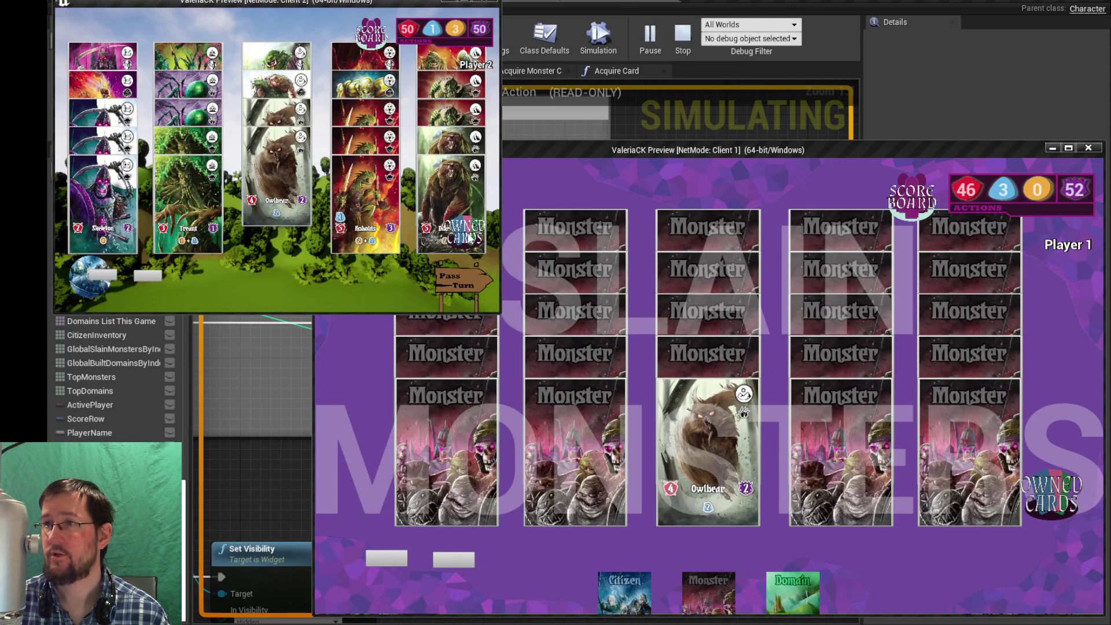
{"action": "left_click", "coordinate": [890, 577]}
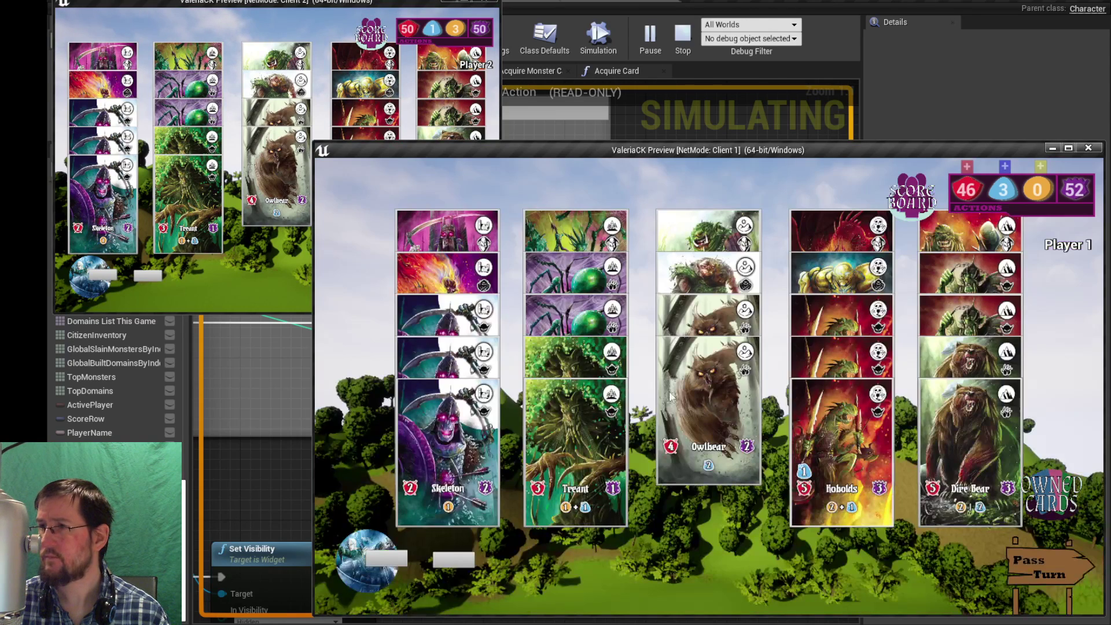
{"action": "left_click", "coordinate": [270, 262]}
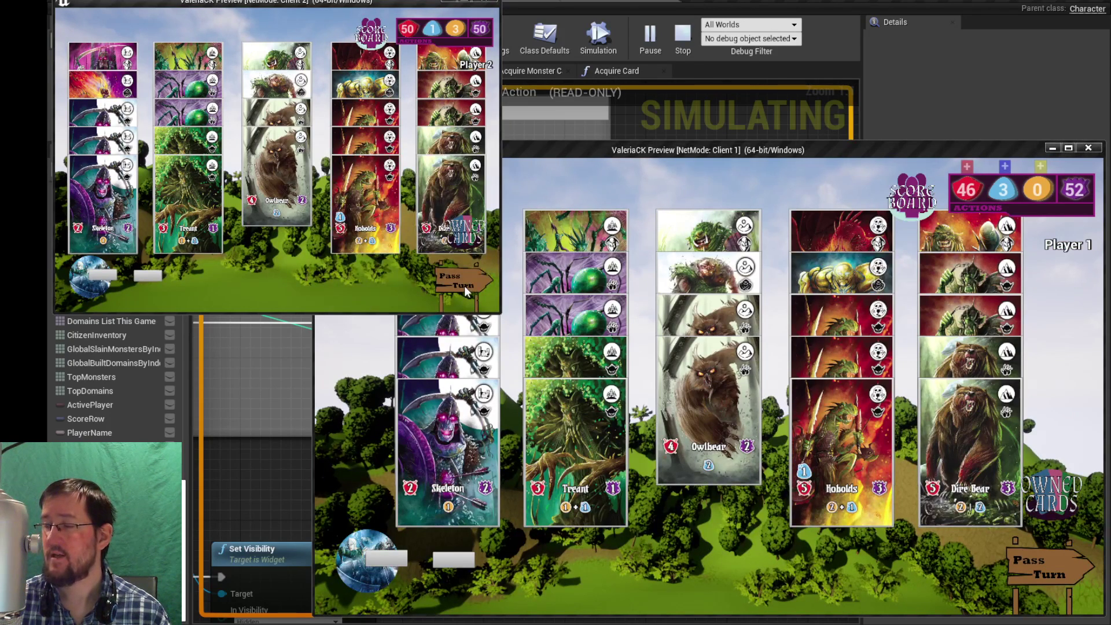
{"action": "left_click", "coordinate": [1053, 574]}
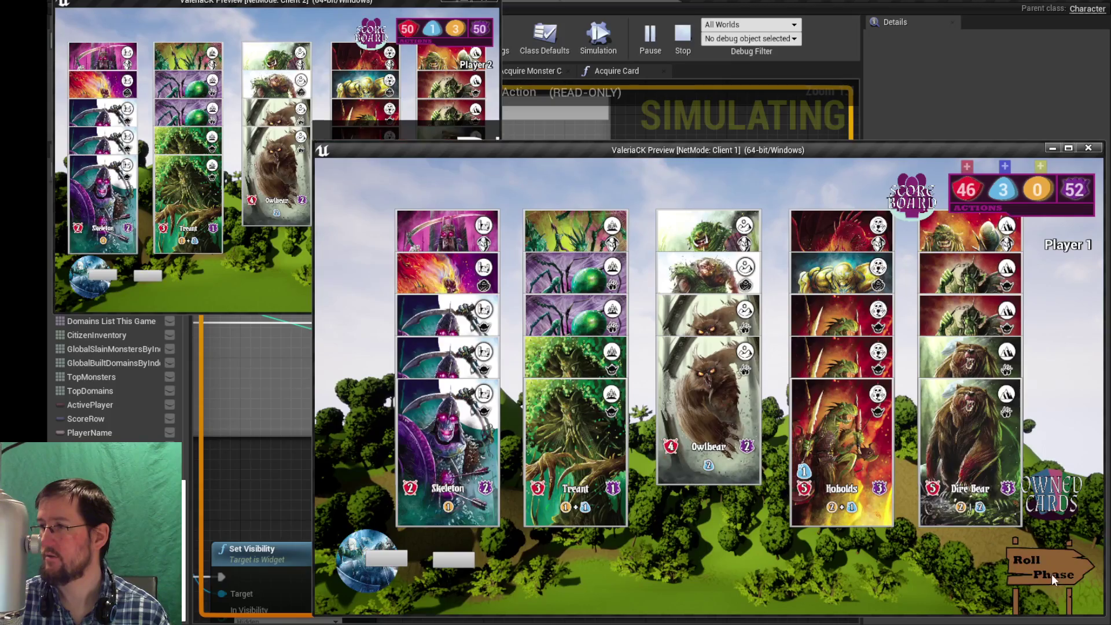
Step: Advance the game through the Roll Phase into the Harvest Phase
{"action": "left_click", "coordinate": [286, 283]}
{"action": "left_click", "coordinate": [459, 282]}
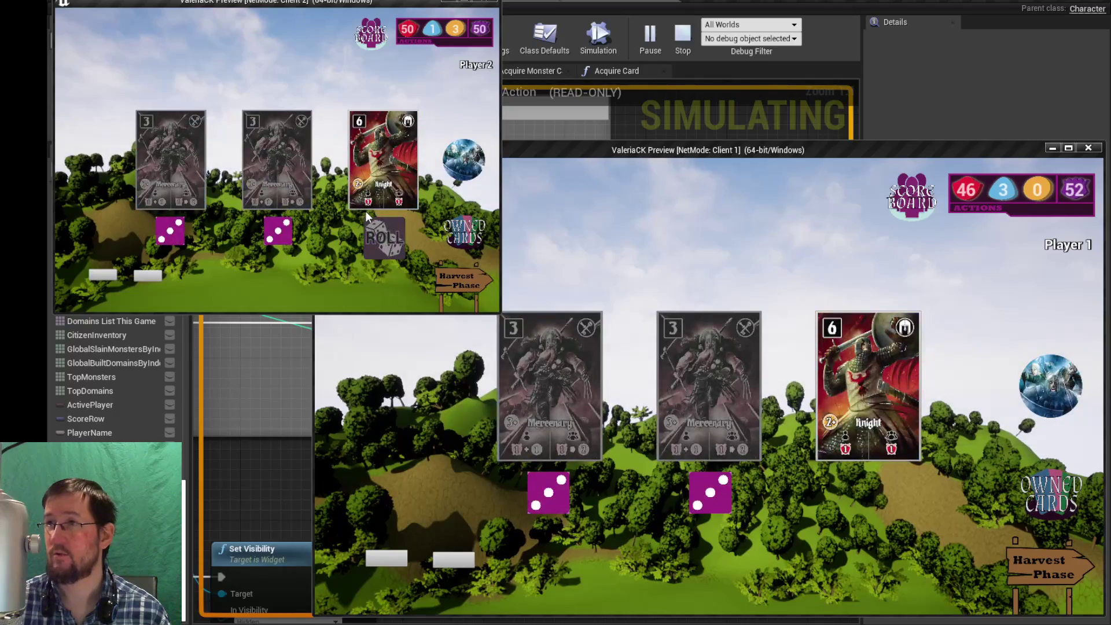
{"action": "left_click", "coordinate": [449, 282]}
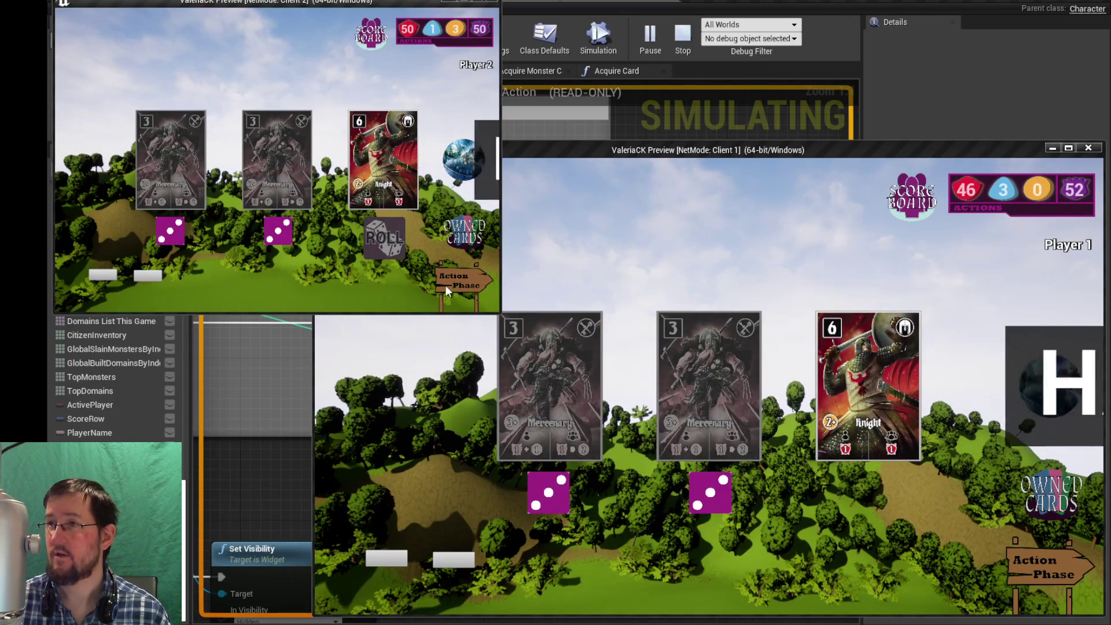
Step: Activate the Knight for both players, raising their first resource to 47 and 51
{"action": "left_click", "coordinate": [389, 159]}
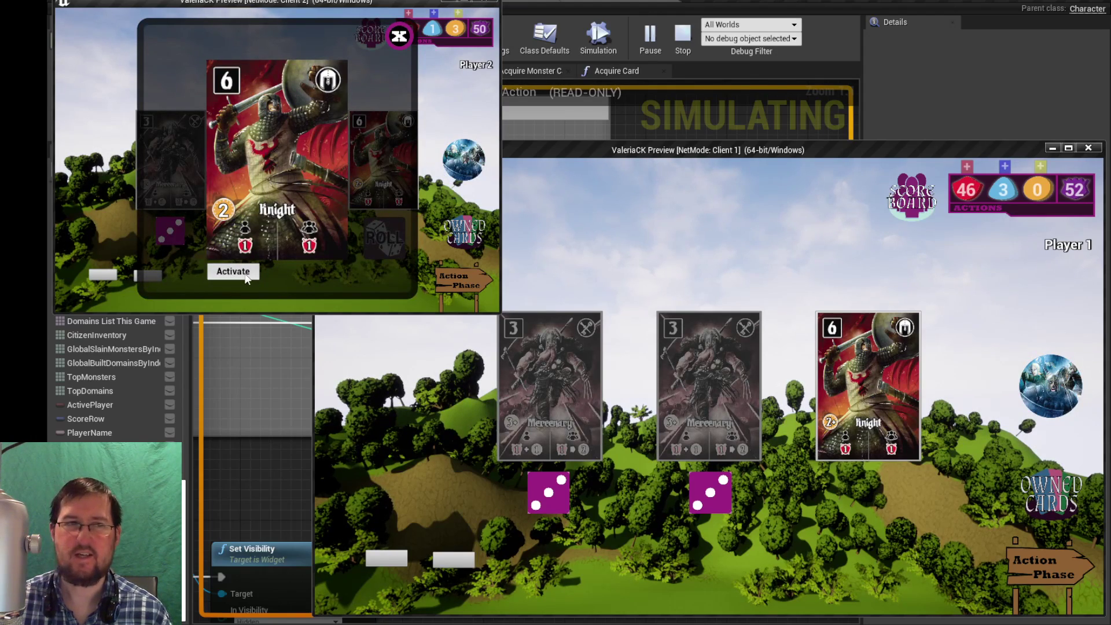
{"action": "left_click", "coordinate": [246, 278]}
{"action": "left_click", "coordinate": [875, 382]}
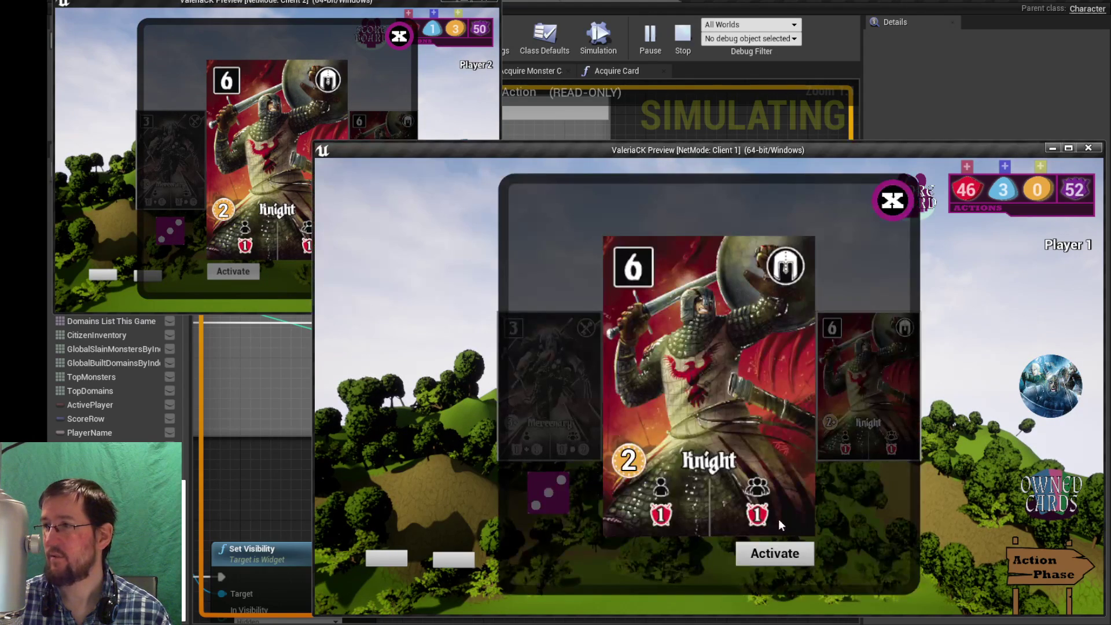
{"action": "left_click", "coordinate": [746, 553]}
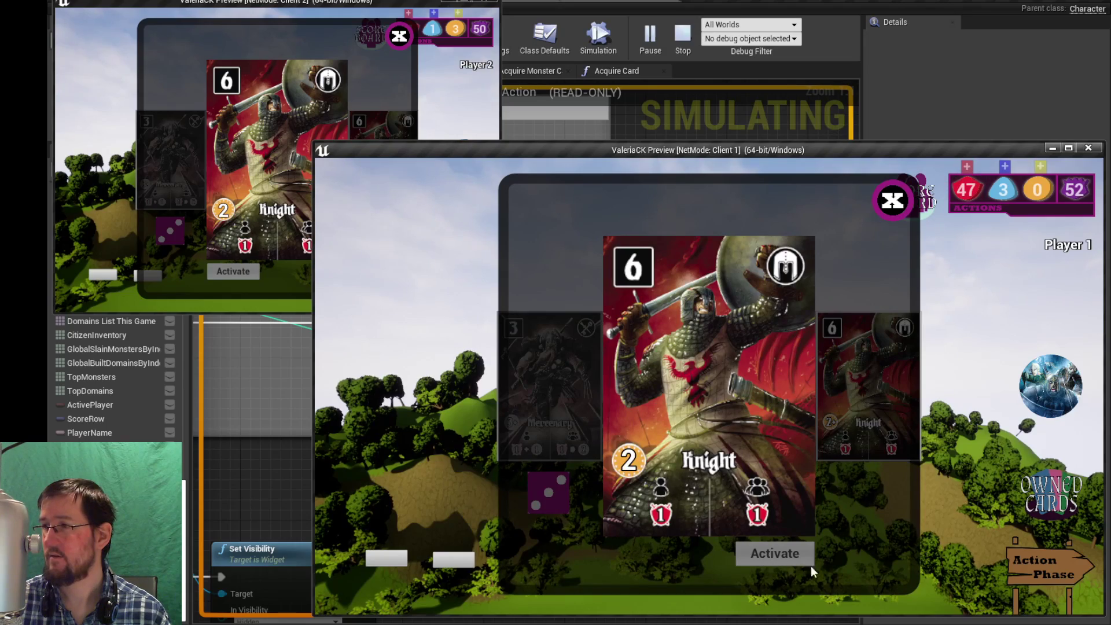
{"action": "left_click", "coordinate": [1038, 578]}
Step: Read the Monk card in Player 1's owned cards, then close the Monk and Knight close-ups
{"action": "left_click", "coordinate": [1077, 410]}
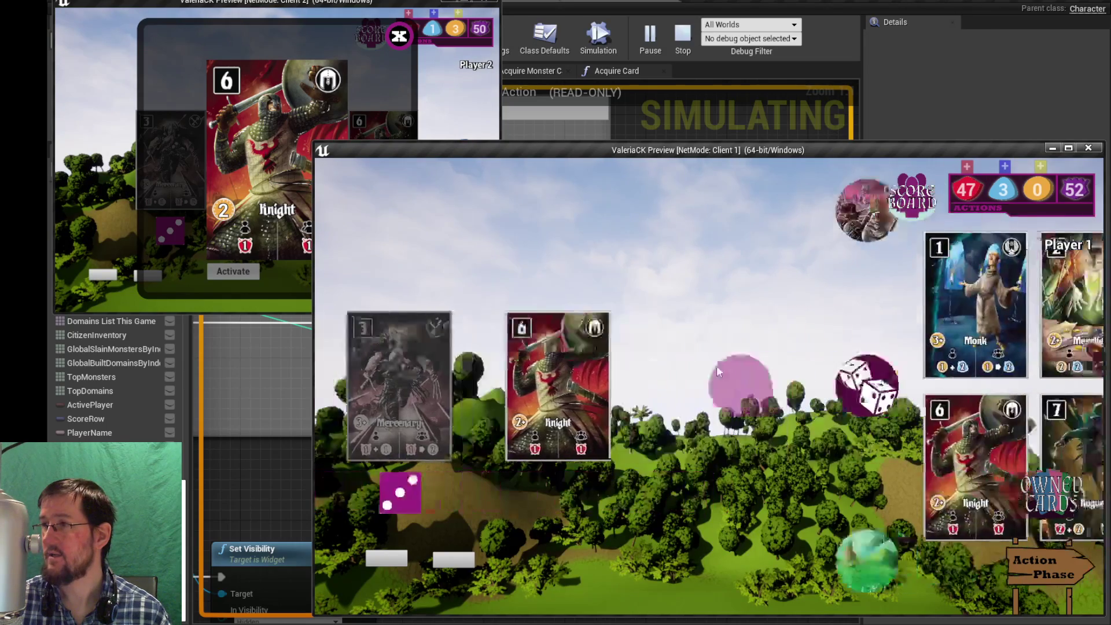
{"action": "left_click", "coordinate": [466, 283]}
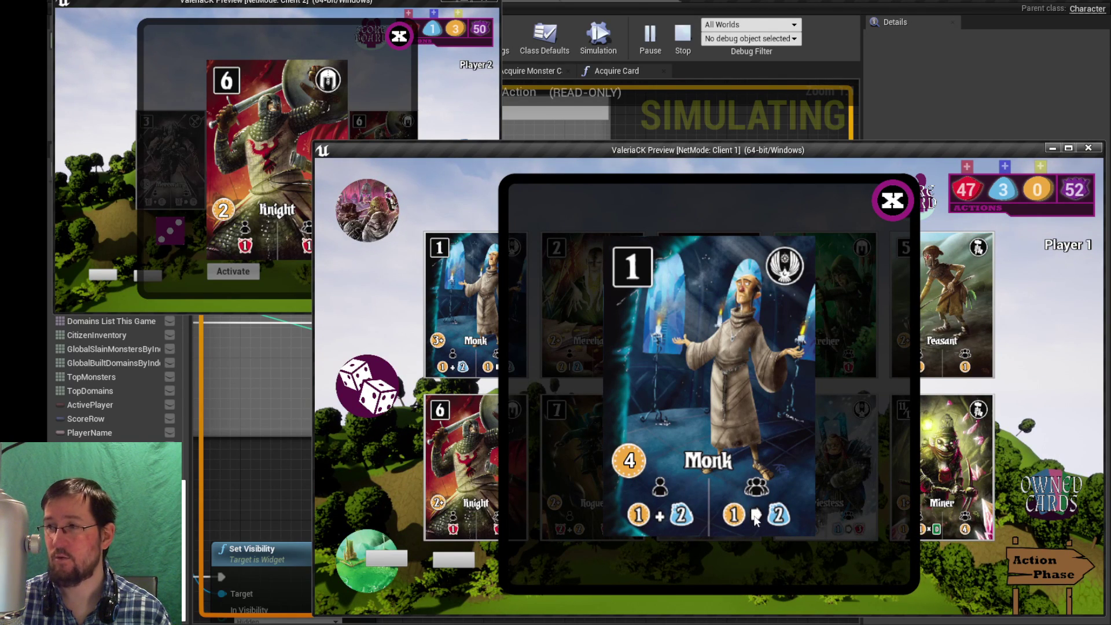
{"action": "left_click", "coordinate": [553, 580]}
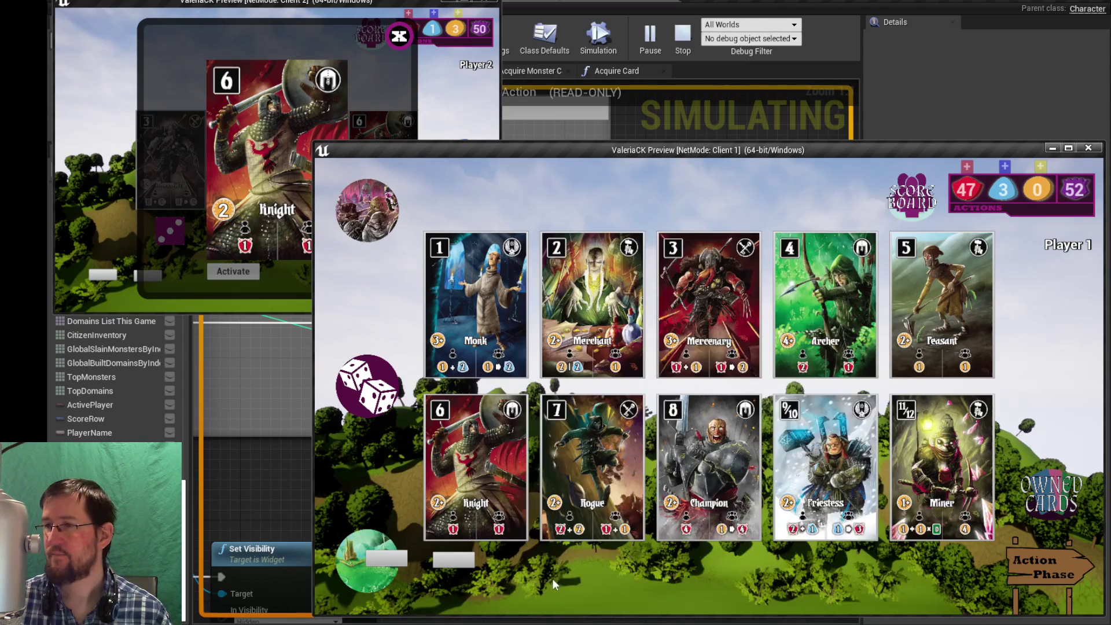
{"action": "left_click", "coordinate": [114, 210]}
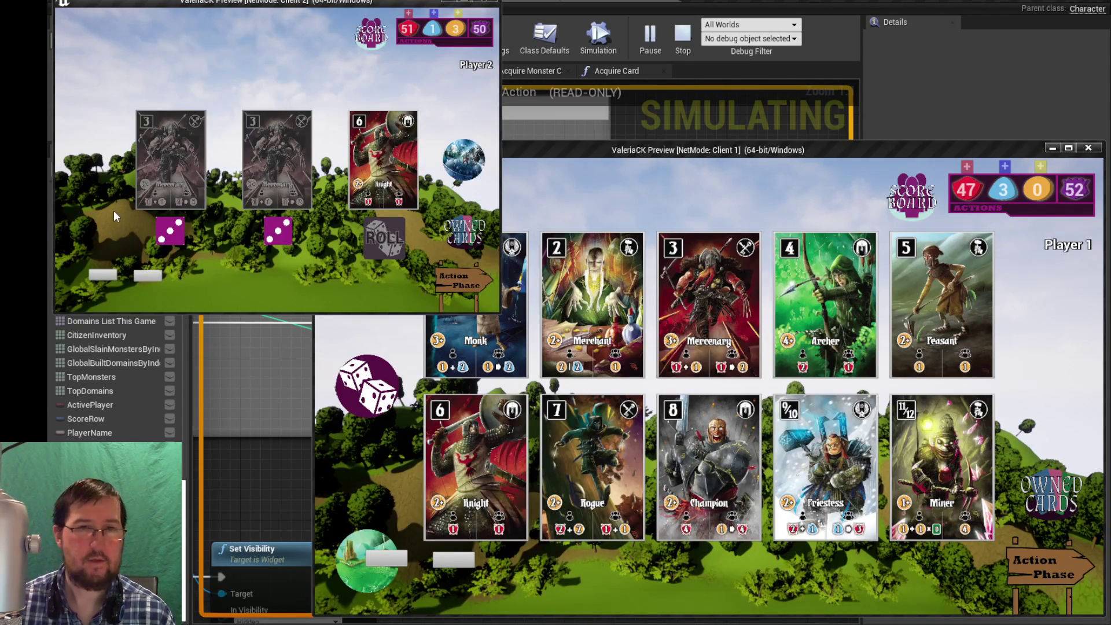
Step: Start Player 2's Action Phase, inspect Eye of Asteraten without building it, and open Owned Cards
{"action": "left_click", "coordinate": [464, 280]}
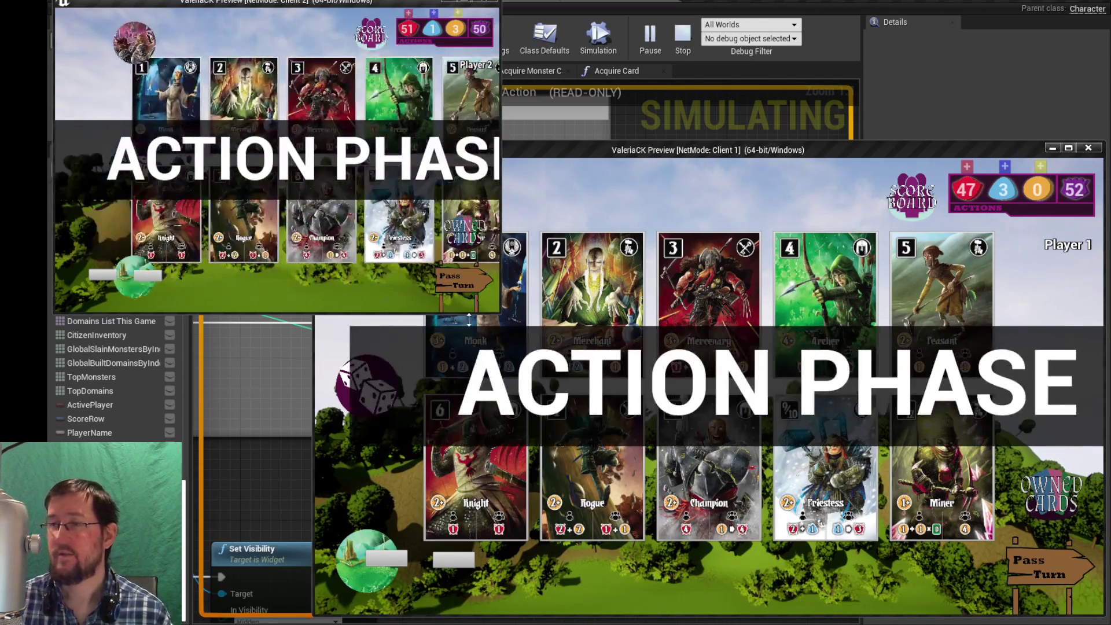
{"action": "left_click", "coordinate": [84, 287]}
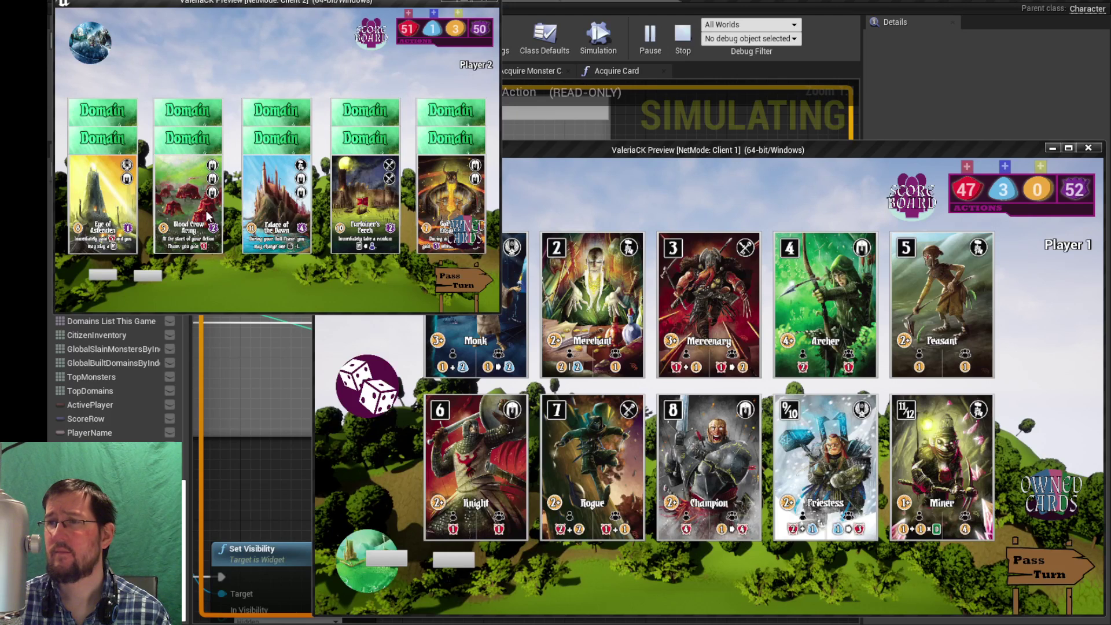
{"action": "left_click", "coordinate": [106, 216]}
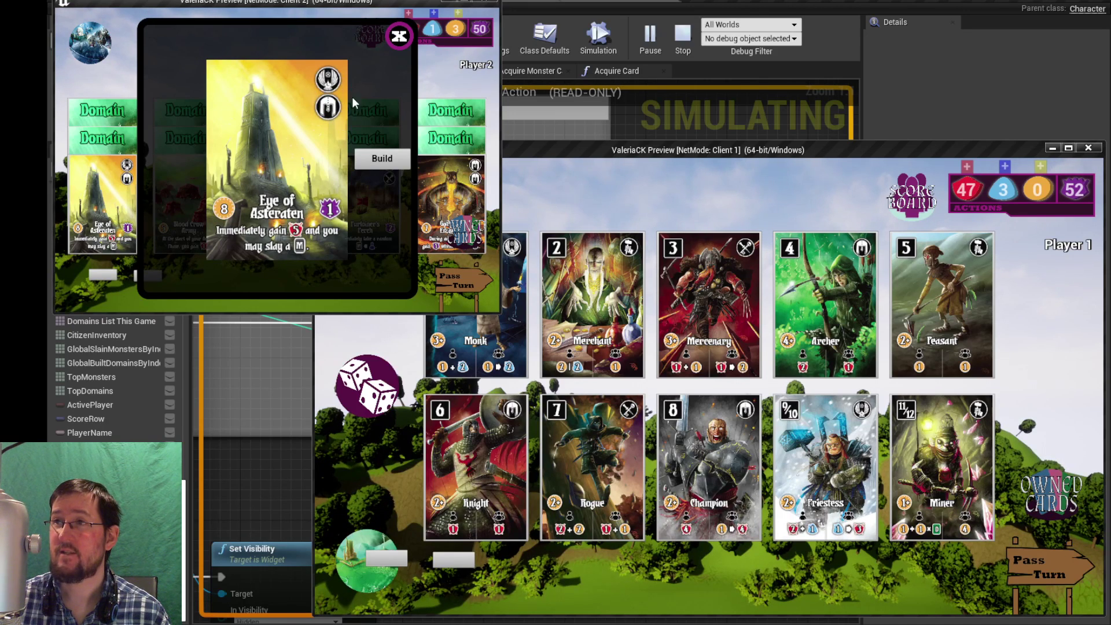
{"action": "left_click", "coordinate": [399, 36]}
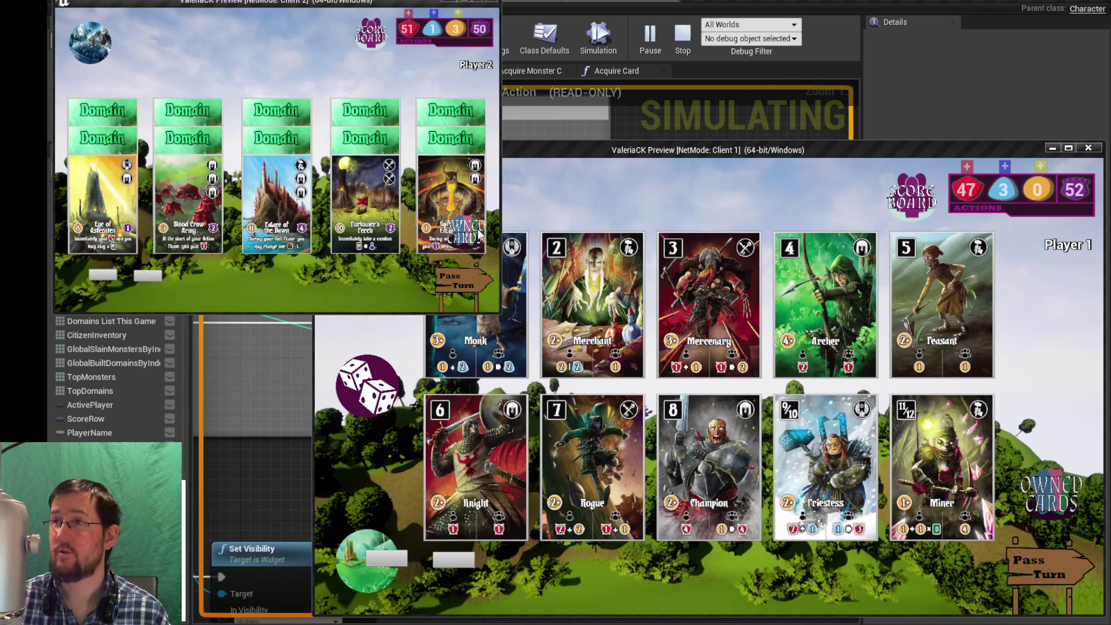
{"action": "left_click", "coordinate": [471, 240]}
Step: Show both players' recruited citizens, then return Player 1 to the citizen market
{"action": "left_click", "coordinate": [220, 296]}
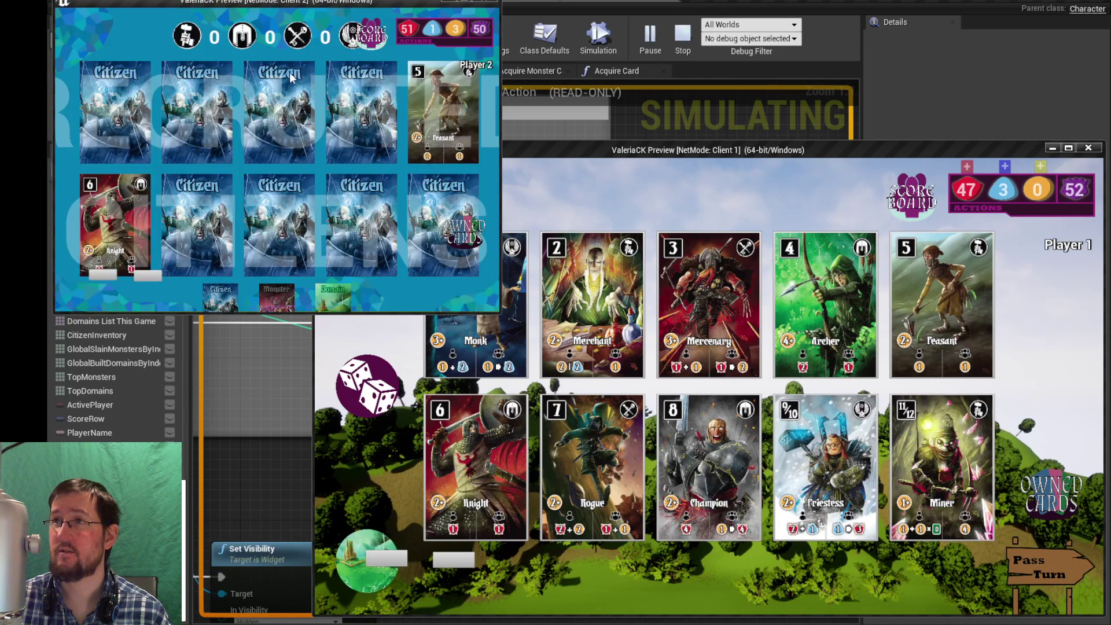
{"action": "left_click", "coordinate": [1051, 492]}
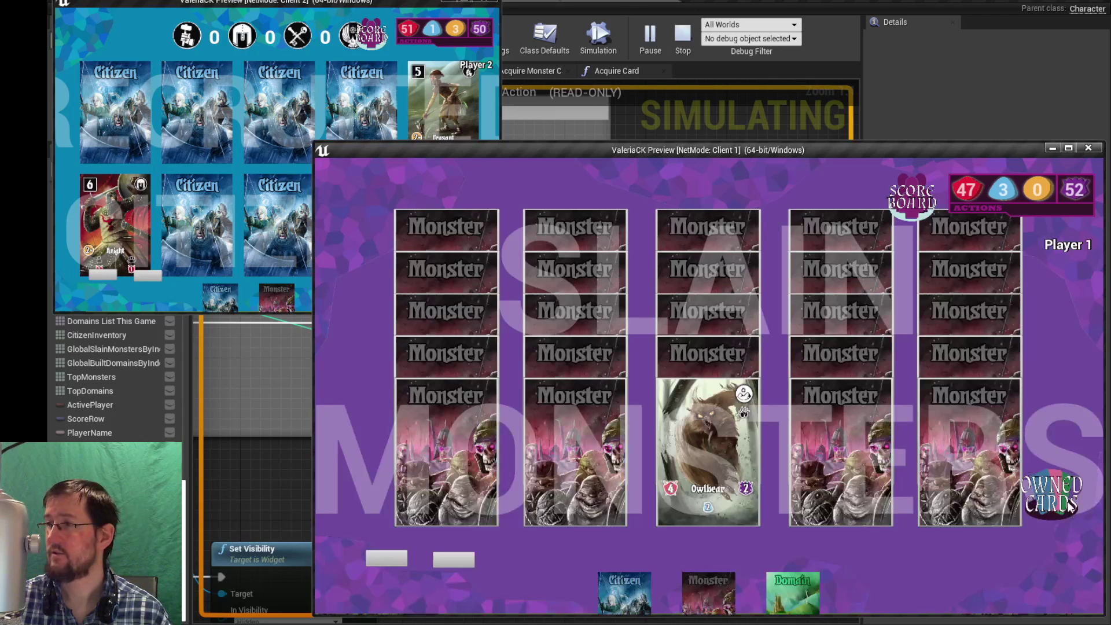
{"action": "left_click", "coordinate": [633, 596]}
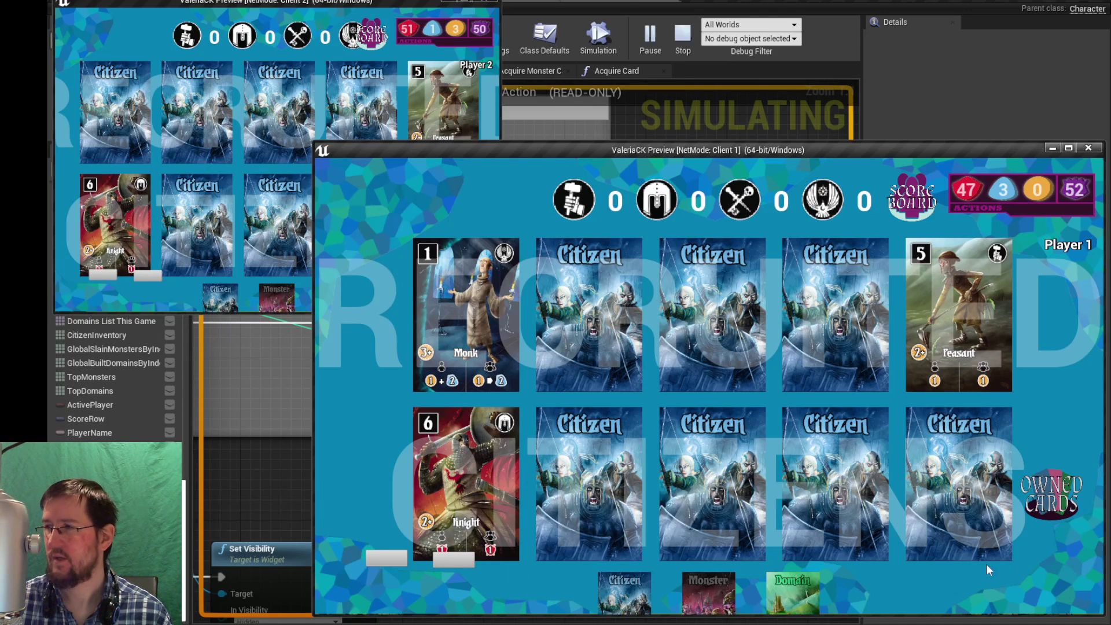
{"action": "left_click", "coordinate": [1057, 499]}
{"action": "left_click", "coordinate": [156, 292]}
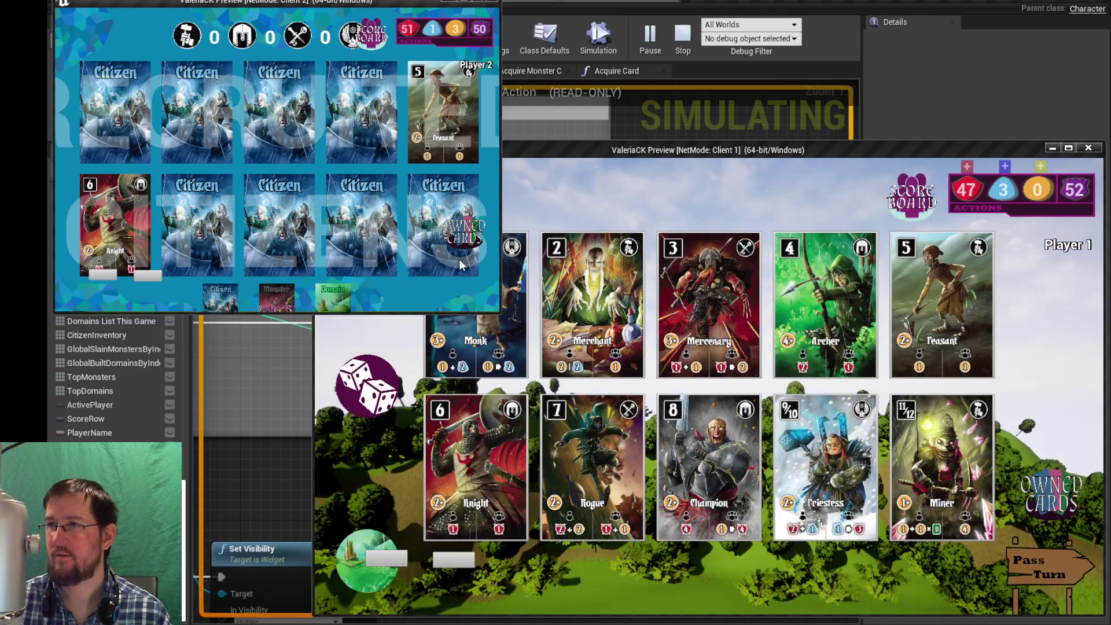
Step: Cycle Player 1's board through monster and domain cards, then open the Score Board
{"action": "left_click", "coordinate": [460, 238]}
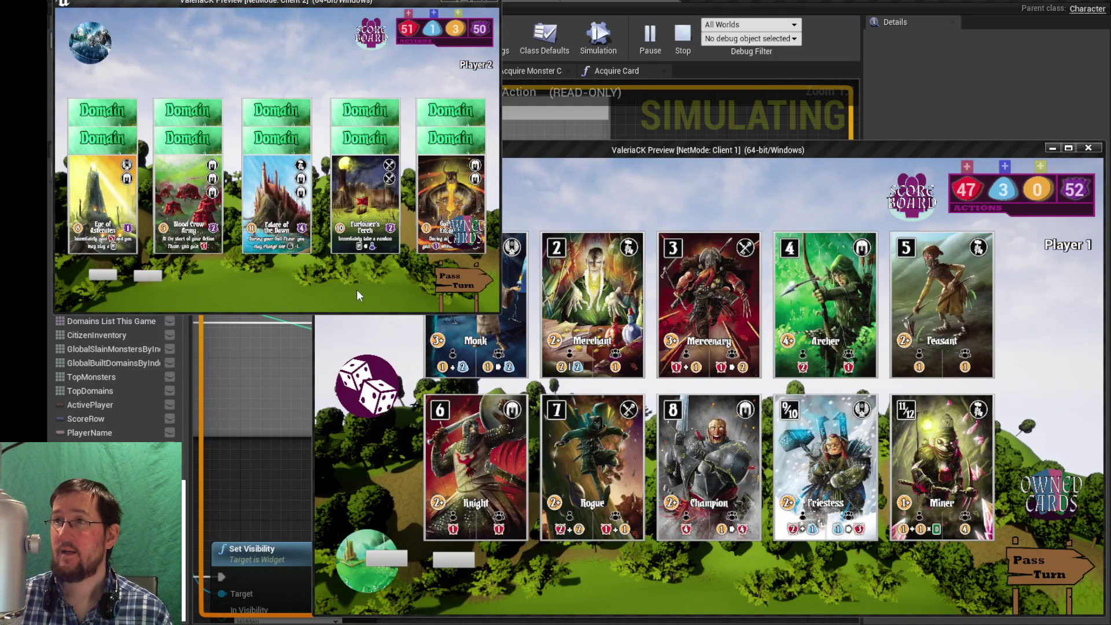
{"action": "left_click", "coordinate": [720, 581]}
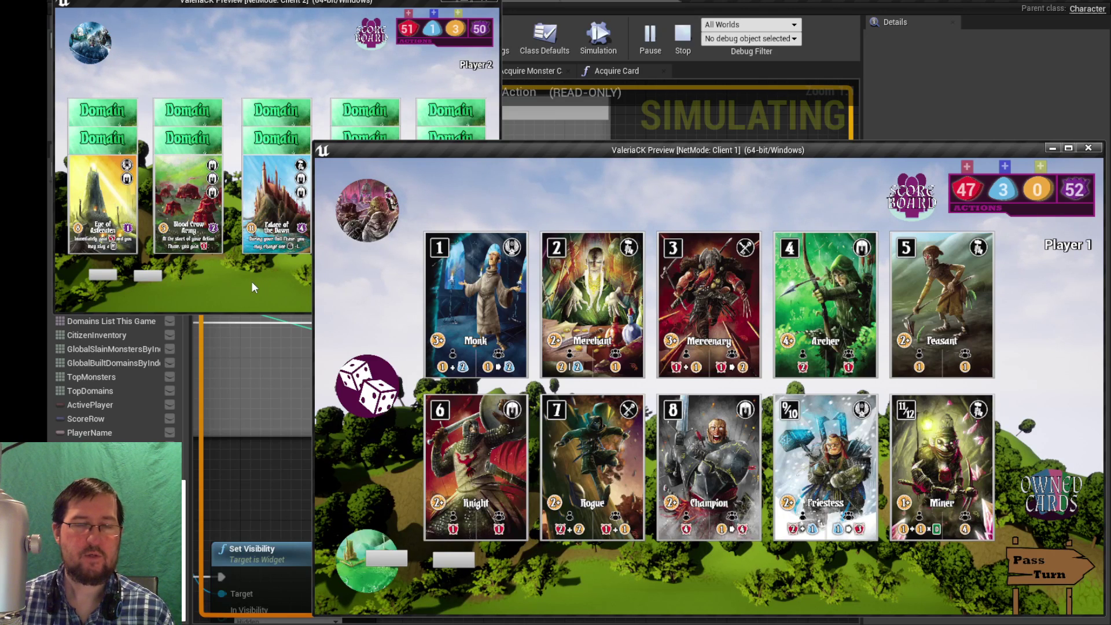
{"action": "left_click", "coordinate": [370, 218]}
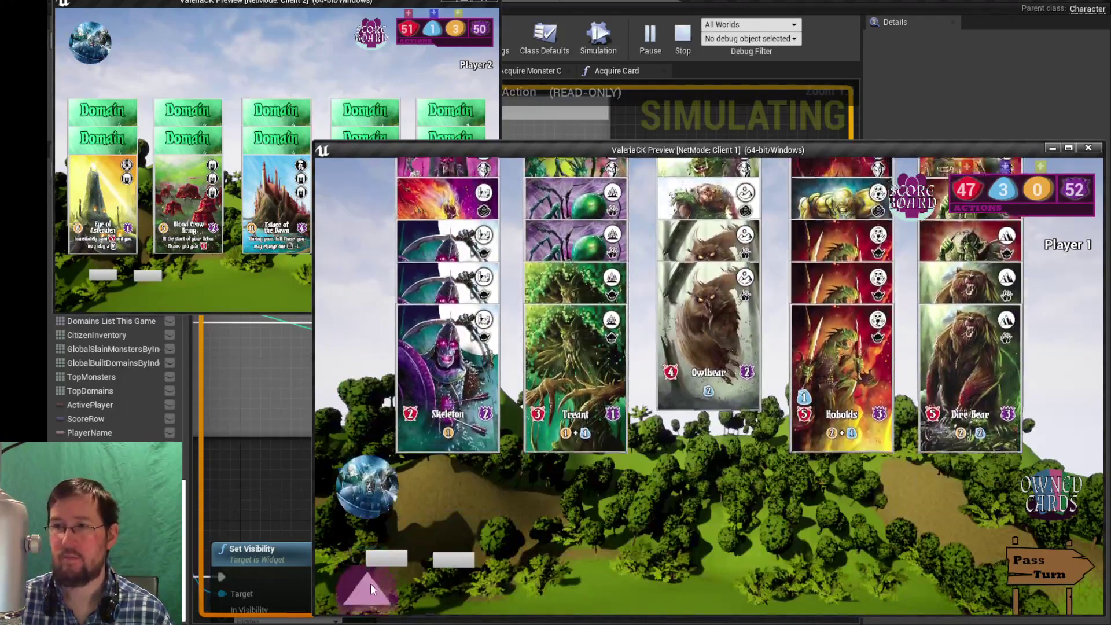
{"action": "left_click", "coordinate": [371, 583]}
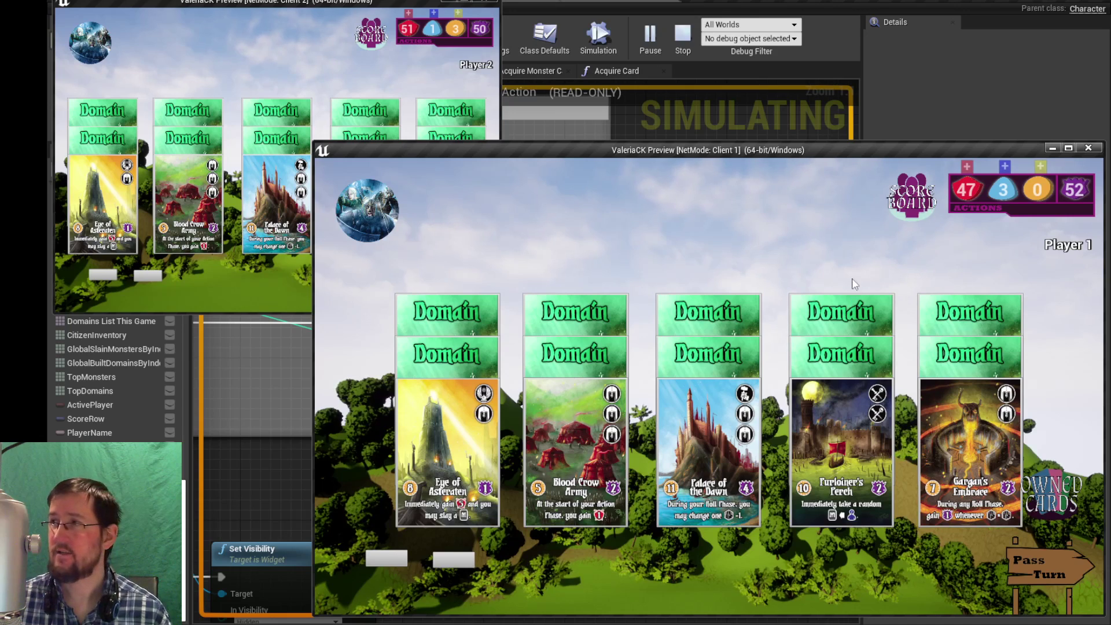
{"action": "left_click", "coordinate": [909, 204]}
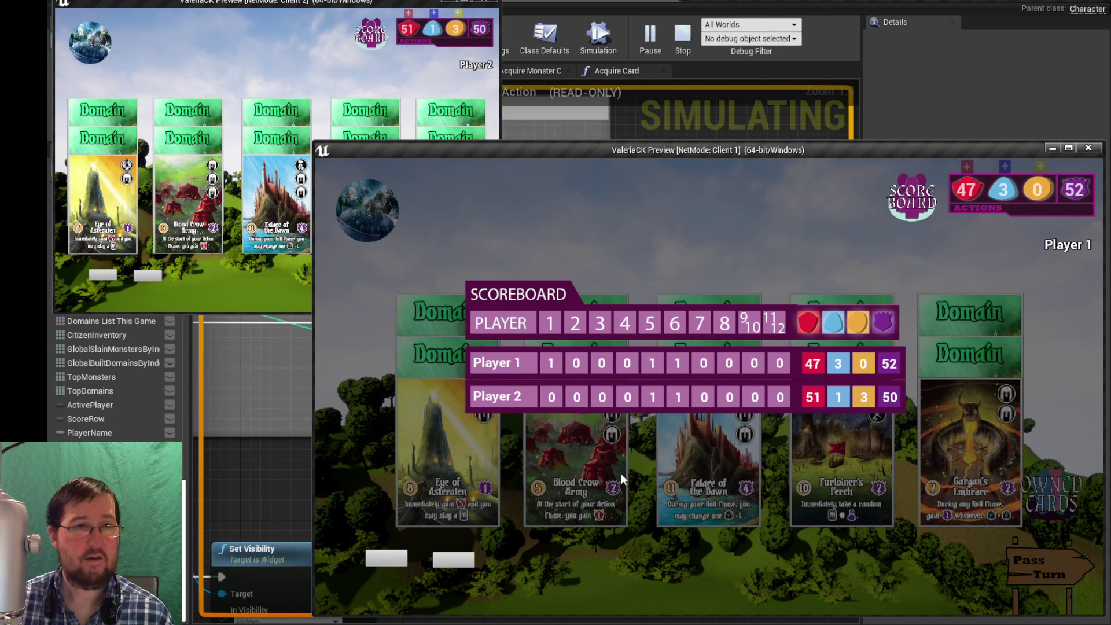
Step: Close the scoreboard and show Player 1's recruited Monk, Peasant and Knight
{"action": "left_click", "coordinate": [583, 576]}
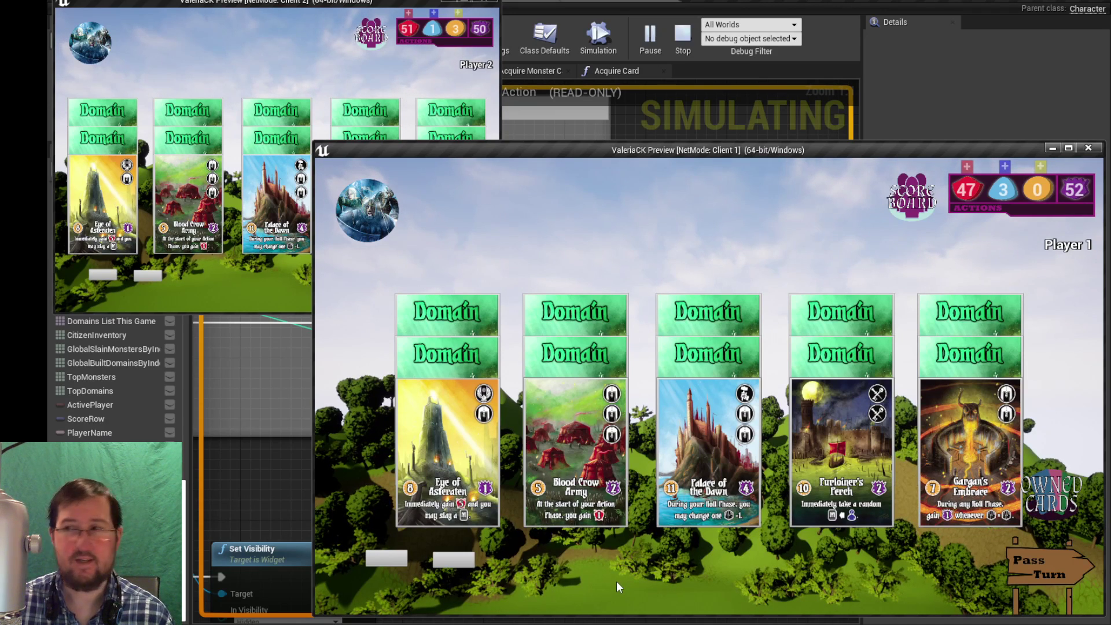
{"action": "left_click", "coordinate": [1073, 512]}
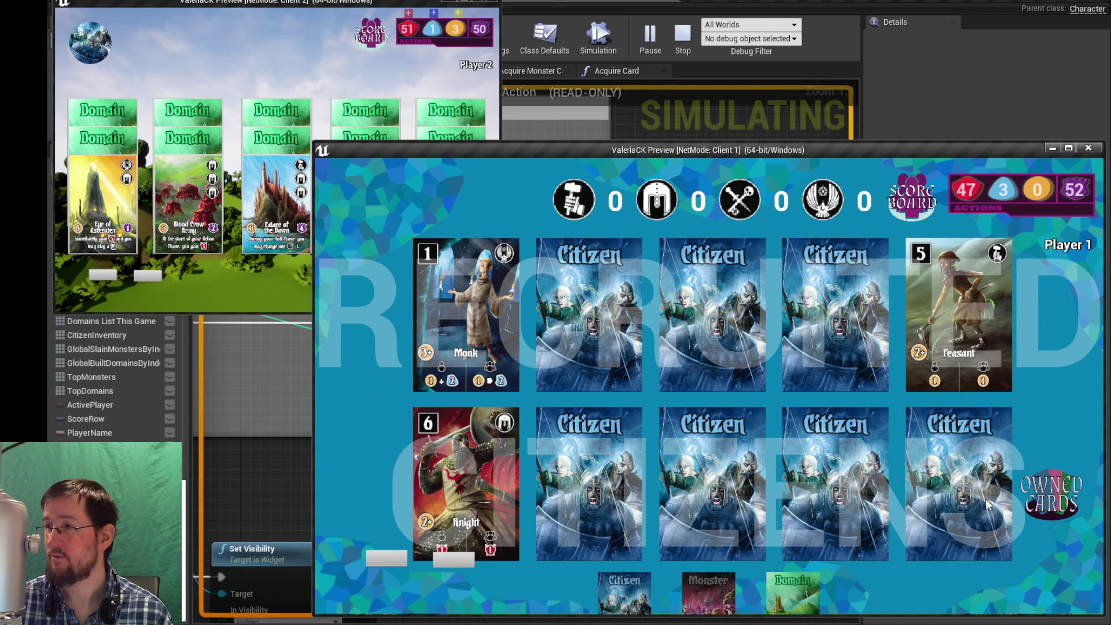
Step: View Player 1's slain monsters and the empty Built Domains, then focus Player 2's window
{"action": "left_click", "coordinate": [710, 590]}
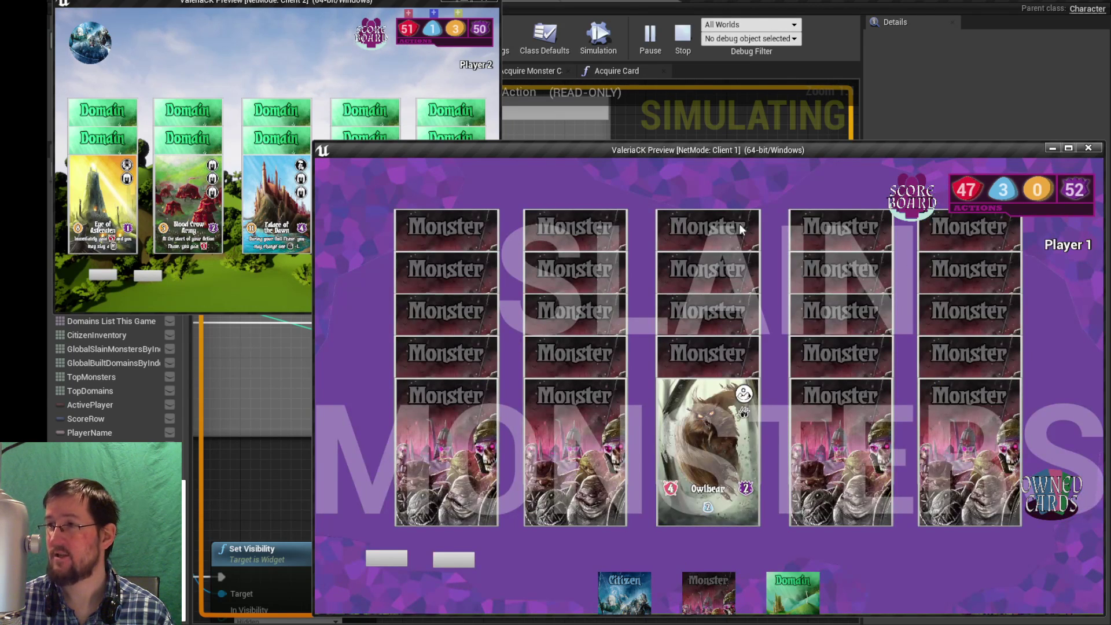
{"action": "left_click", "coordinate": [793, 590]}
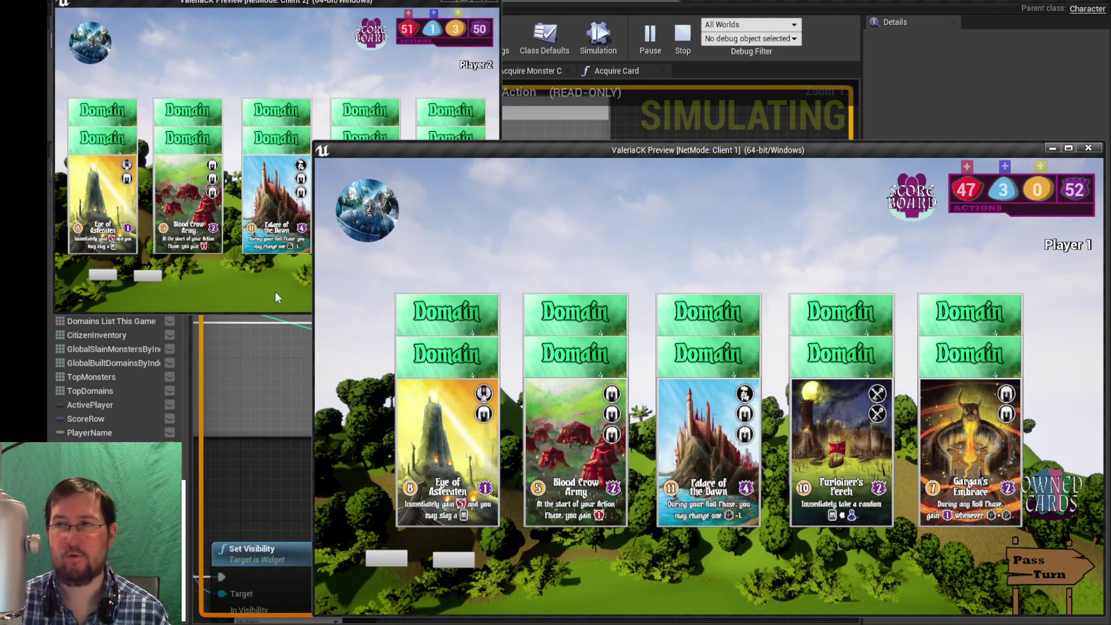
{"action": "left_click", "coordinate": [291, 305]}
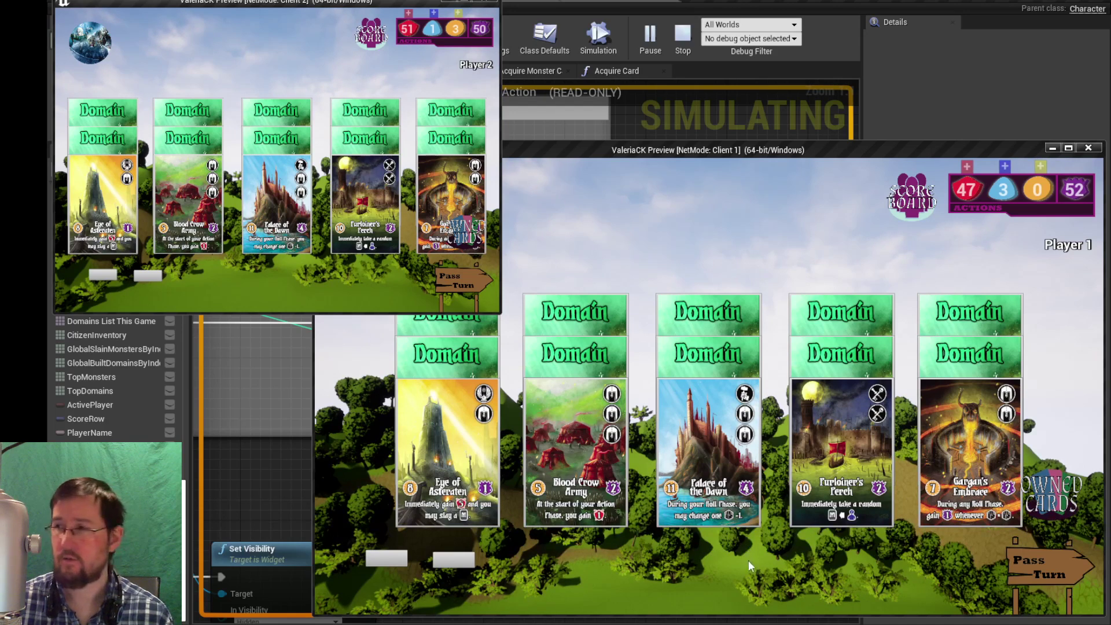
Step: Preview Palace of the Dawn, pass the turn in both clients, and roll the dice
{"action": "left_click", "coordinate": [726, 512]}
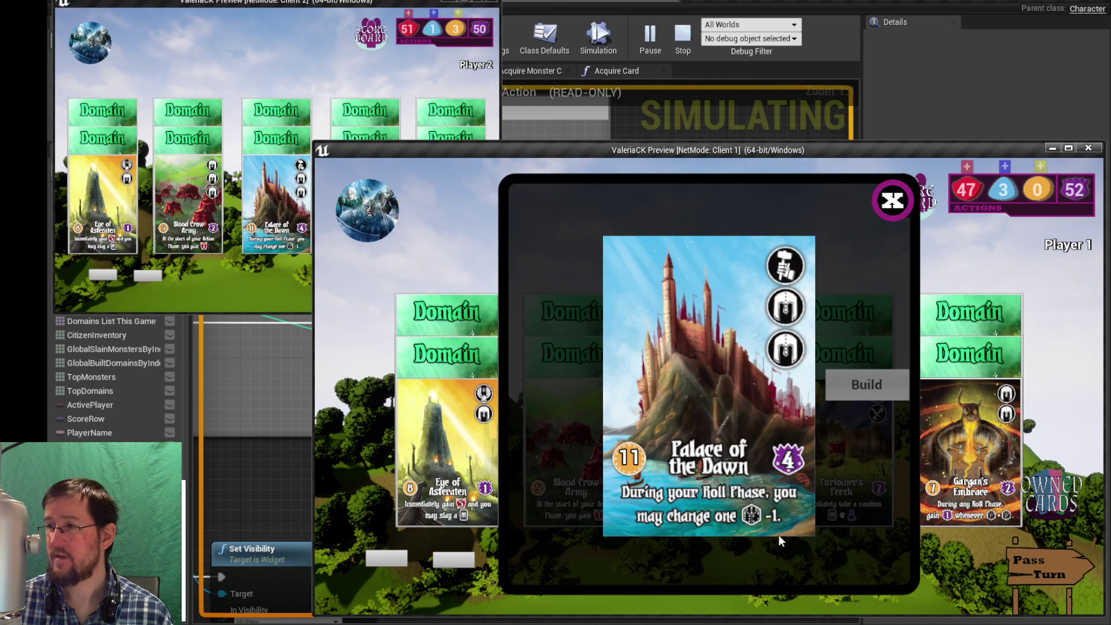
{"action": "left_click", "coordinate": [371, 308]}
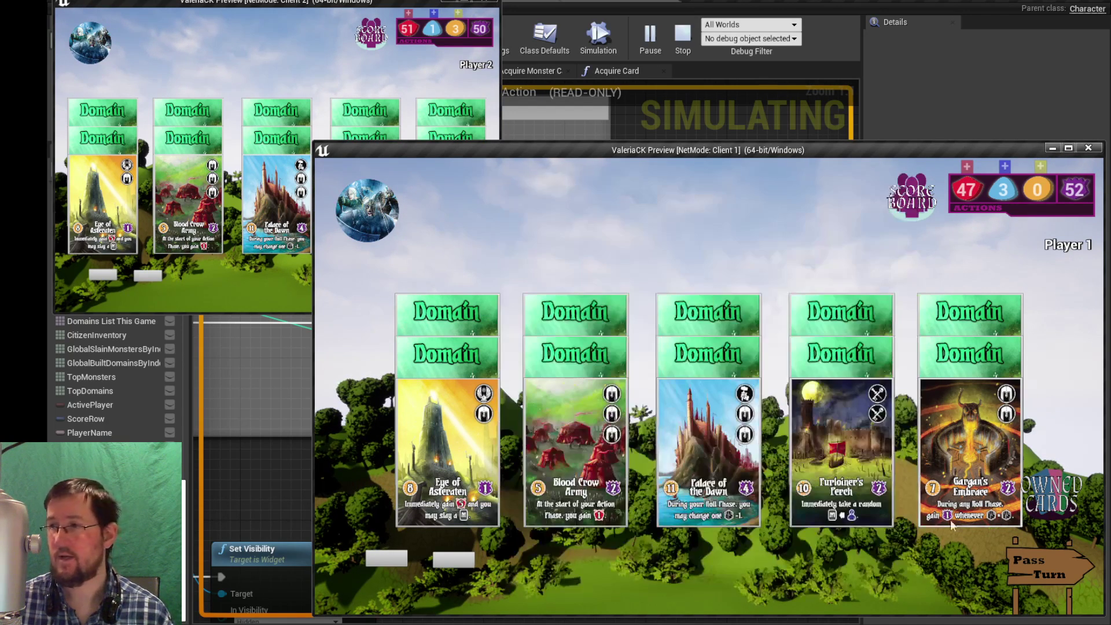
{"action": "left_click", "coordinate": [1057, 576]}
{"action": "left_click", "coordinate": [304, 295]}
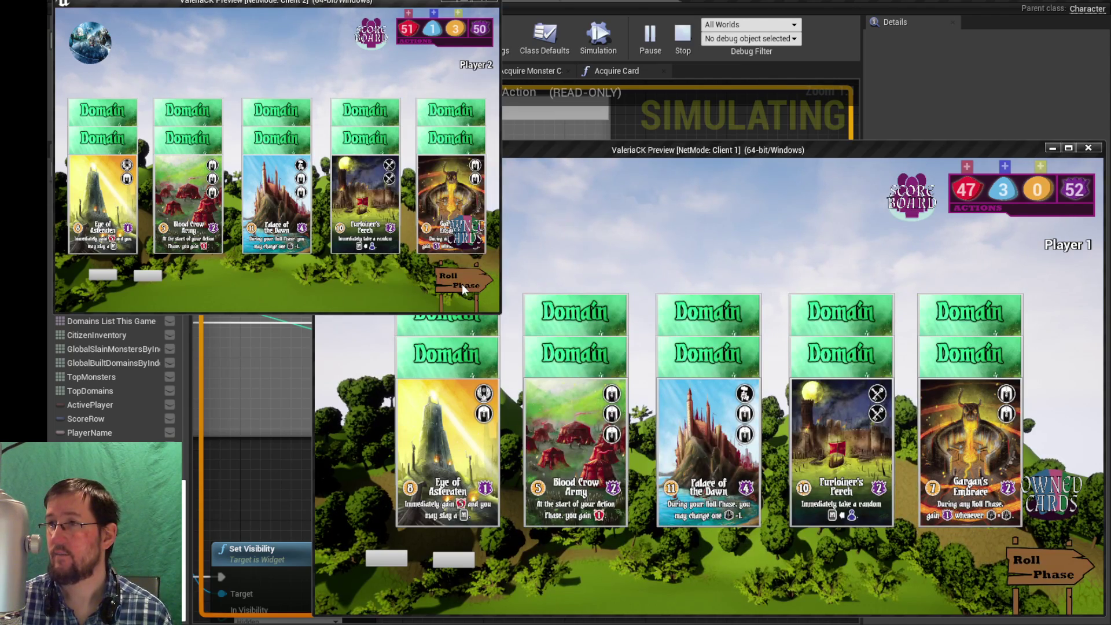
{"action": "left_click", "coordinate": [875, 535]}
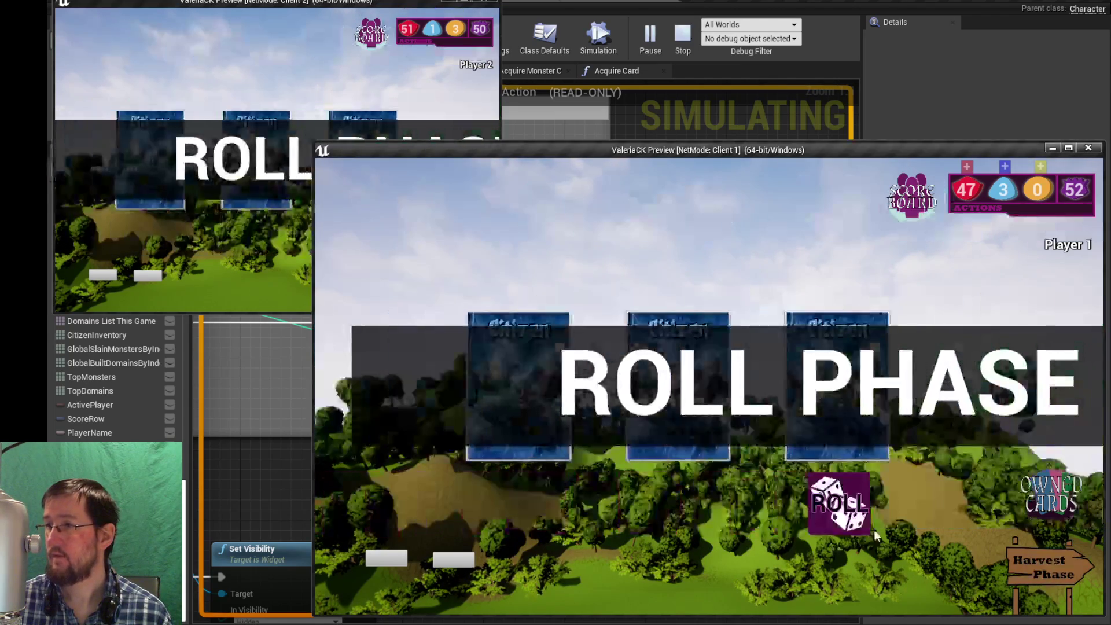
{"action": "left_click", "coordinate": [870, 529]}
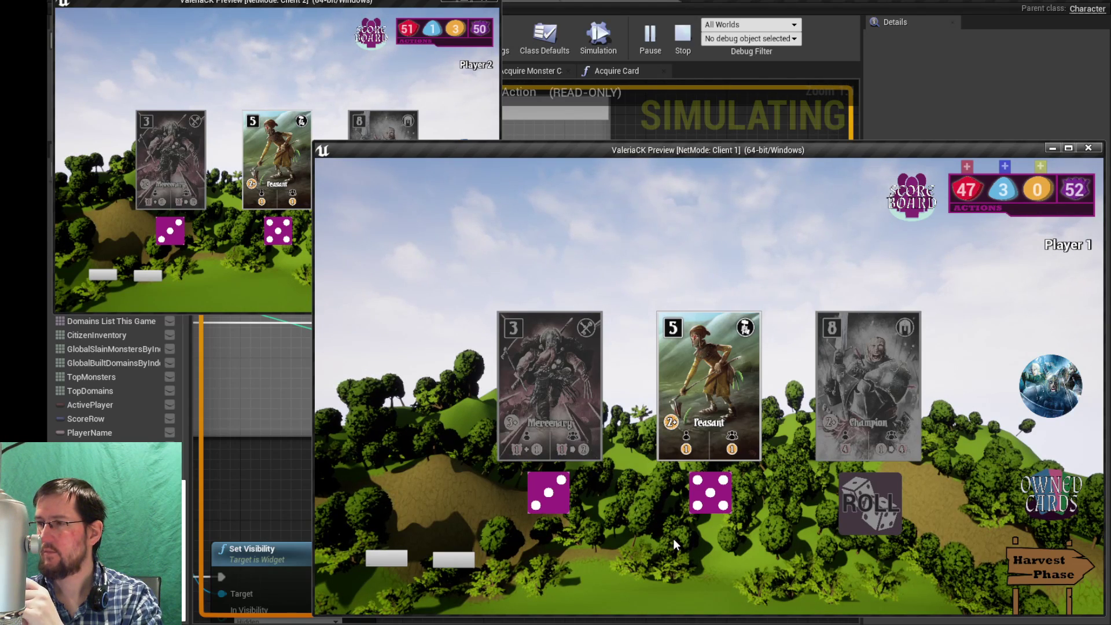
Step: Cycle the board through citizen, monster and domain rows, then enlarge Furloiner's Perch (cost 10)
{"action": "left_click", "coordinate": [1050, 390]}
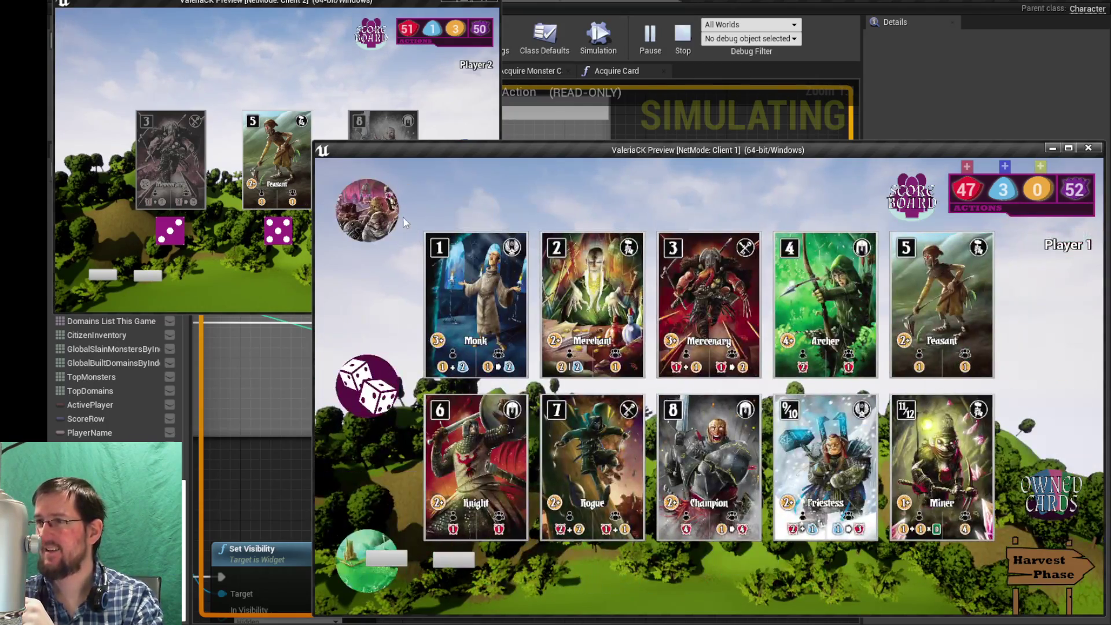
{"action": "left_click", "coordinate": [387, 214]}
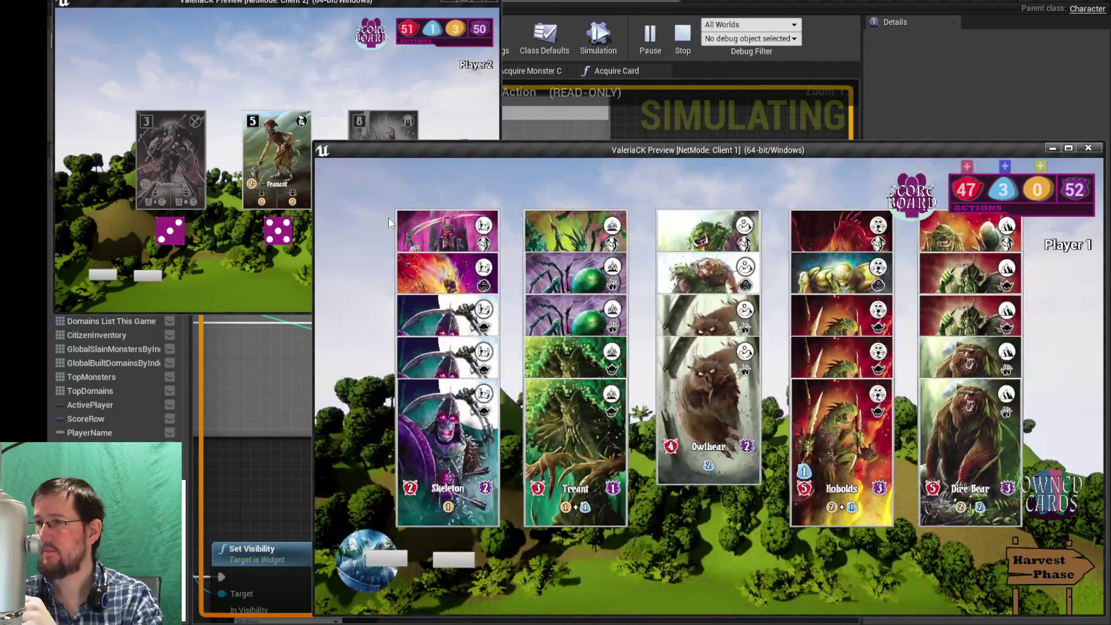
{"action": "left_click", "coordinate": [361, 587]}
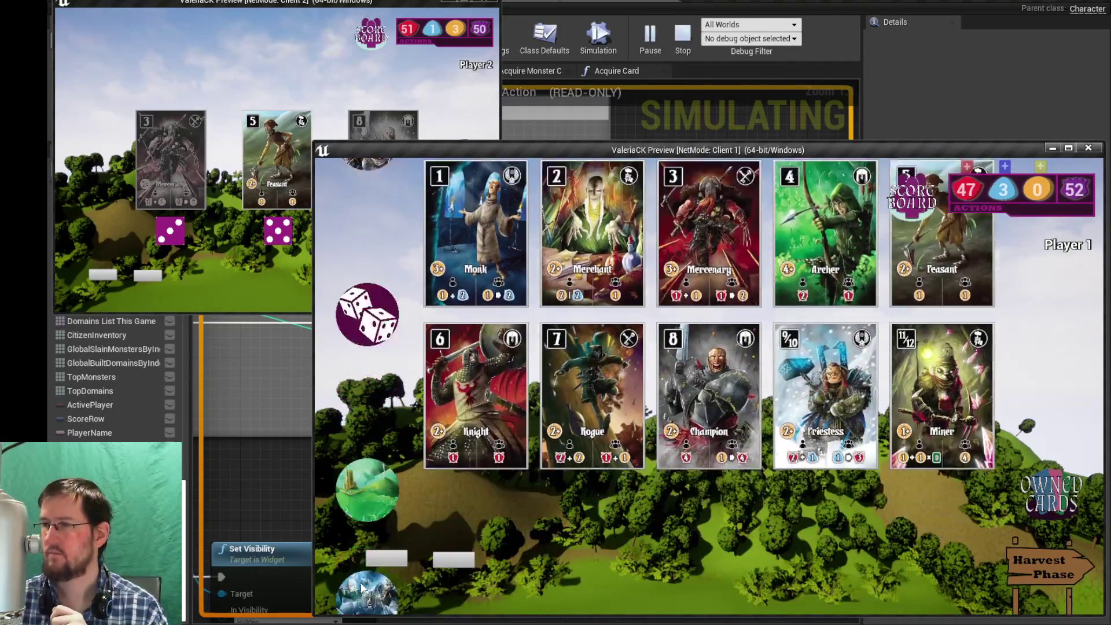
{"action": "left_click", "coordinate": [361, 587]}
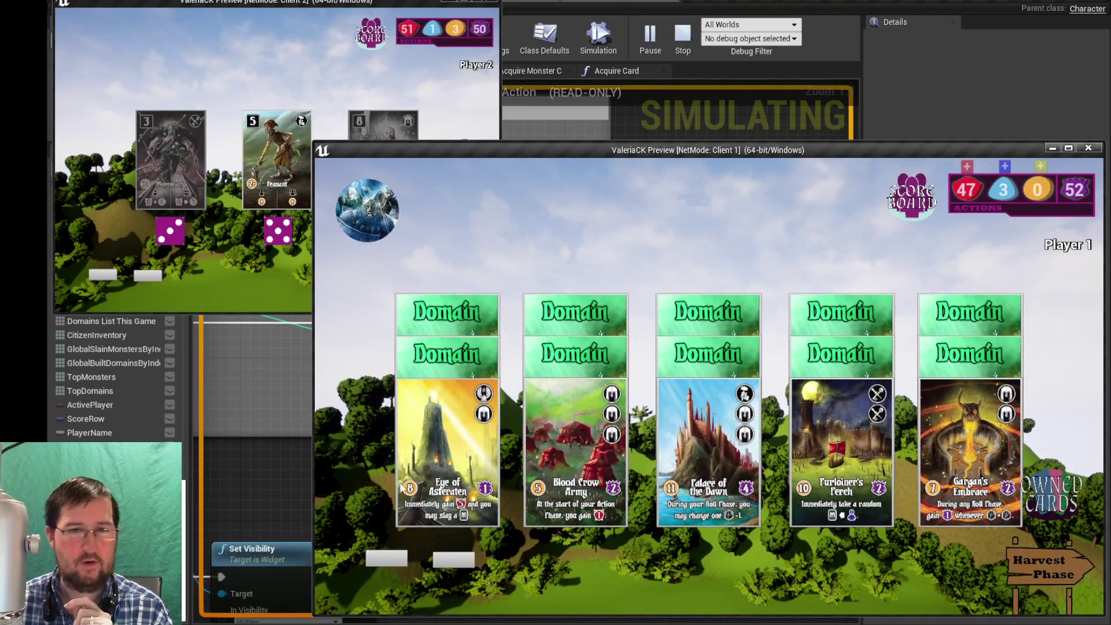
{"action": "left_click", "coordinate": [374, 213]}
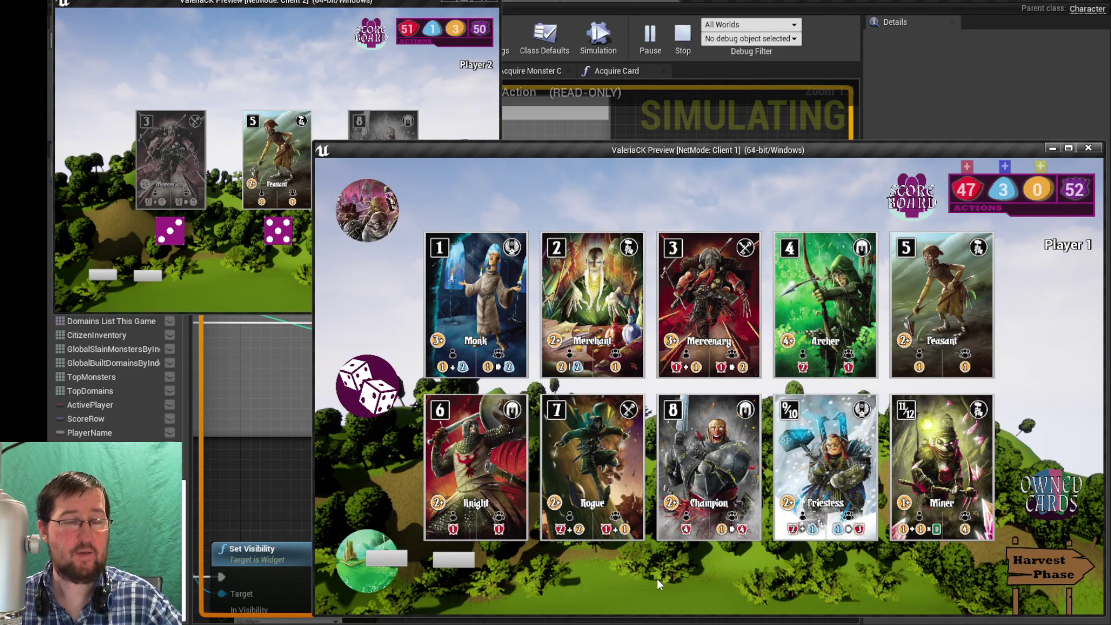
{"action": "left_click", "coordinate": [368, 579]}
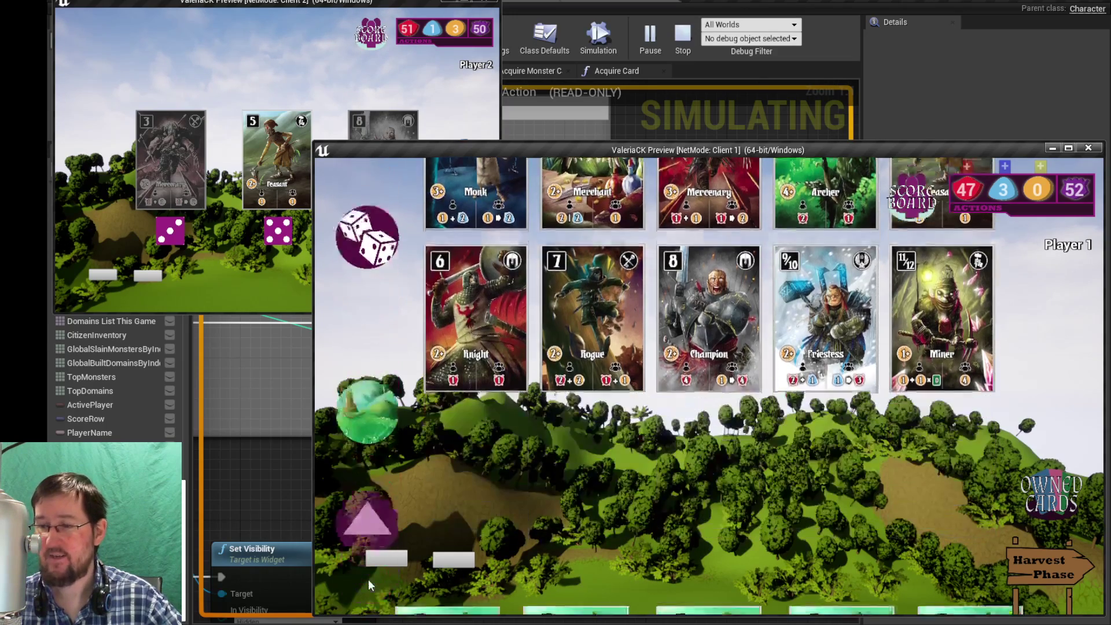
{"action": "left_click", "coordinate": [844, 479]}
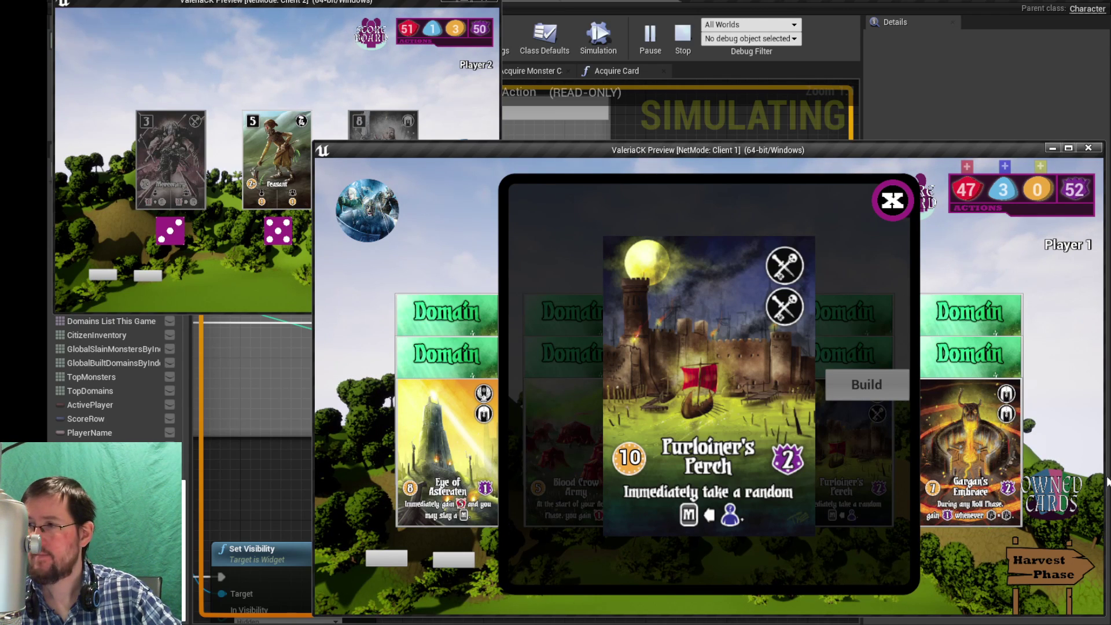
Step: Close the Furloiner's Perch close-up without building it
{"action": "left_click", "coordinate": [971, 557]}
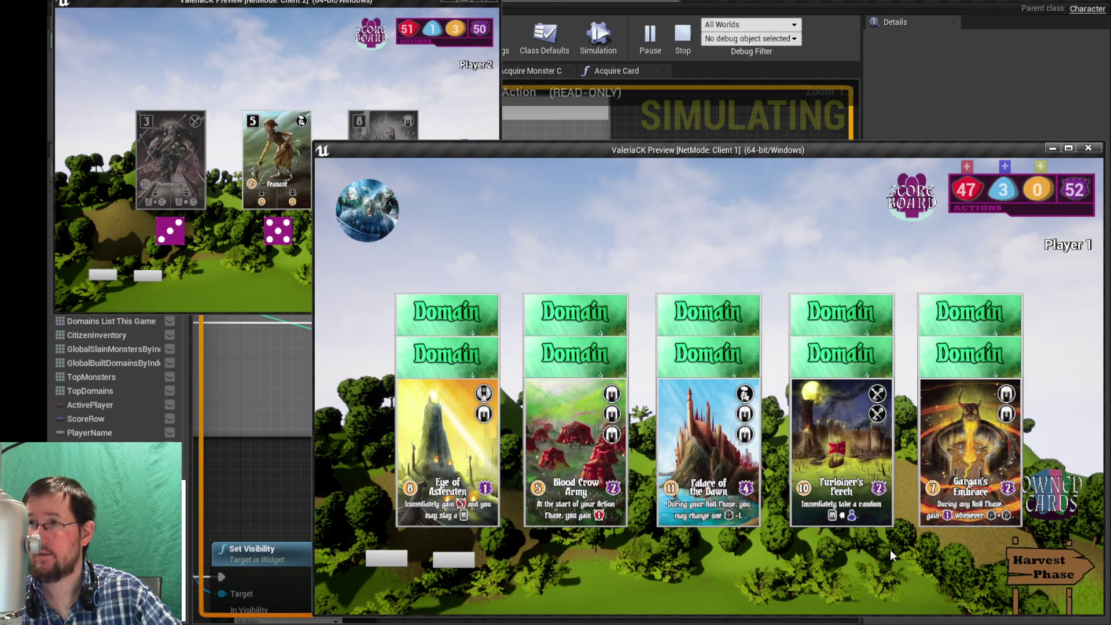